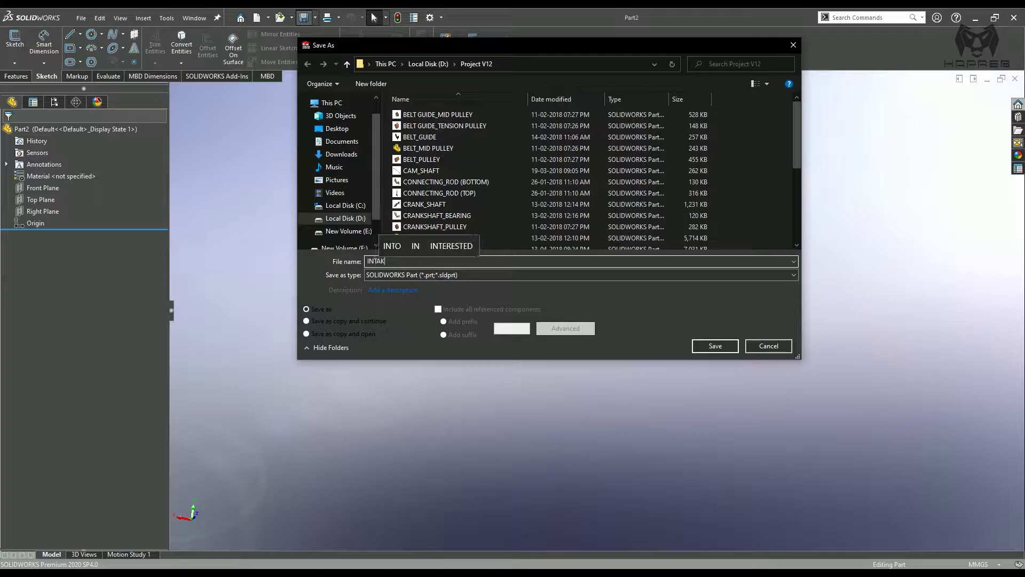
- Save the new part as INTAKE_VALVE in the Project V12 folder
type("_VALVE")
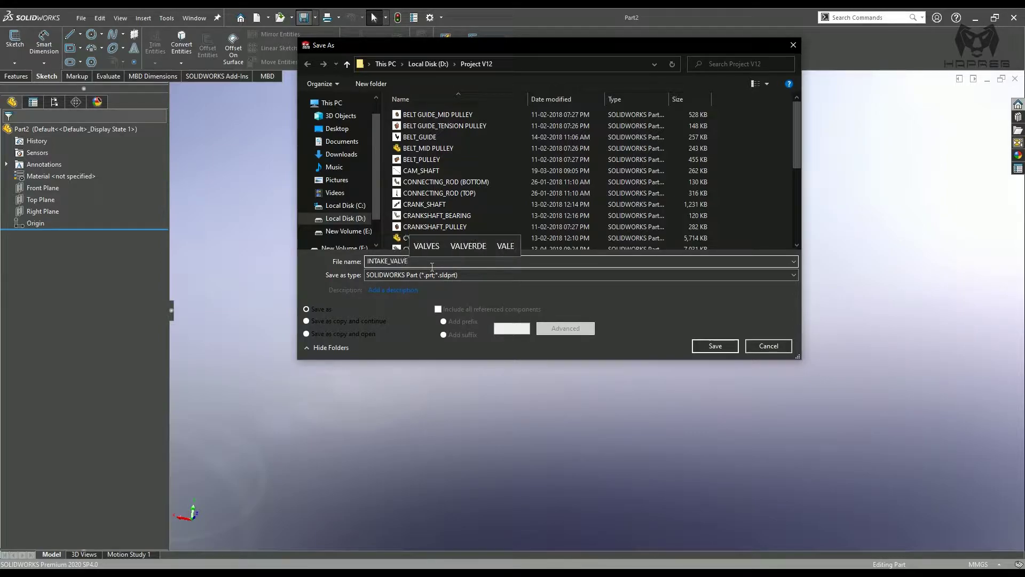
left_click(716, 345)
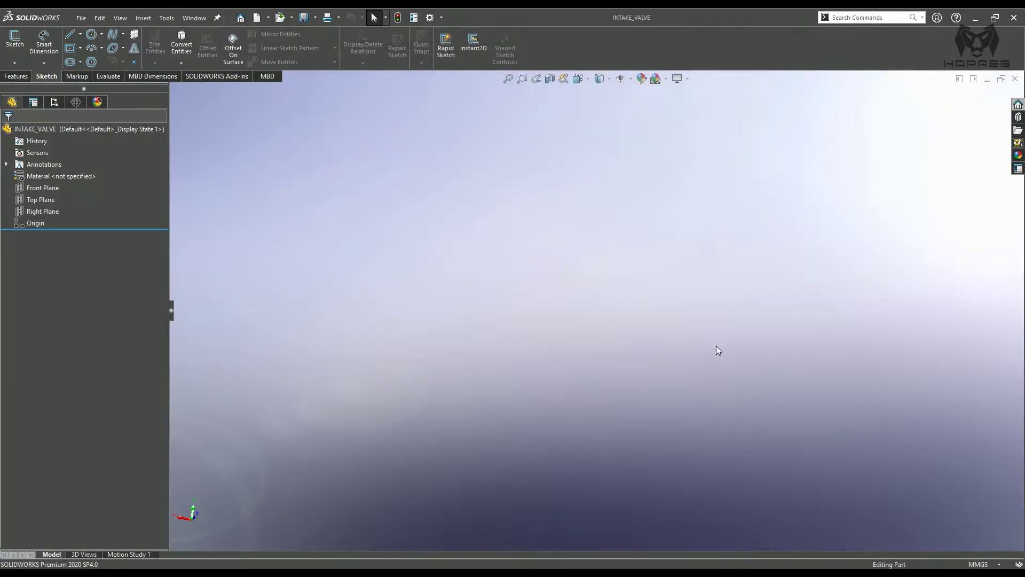
- Start a sketch on the Right Plane and draw a vertical line about 55 mm long upward from the origin
left_click(46, 212)
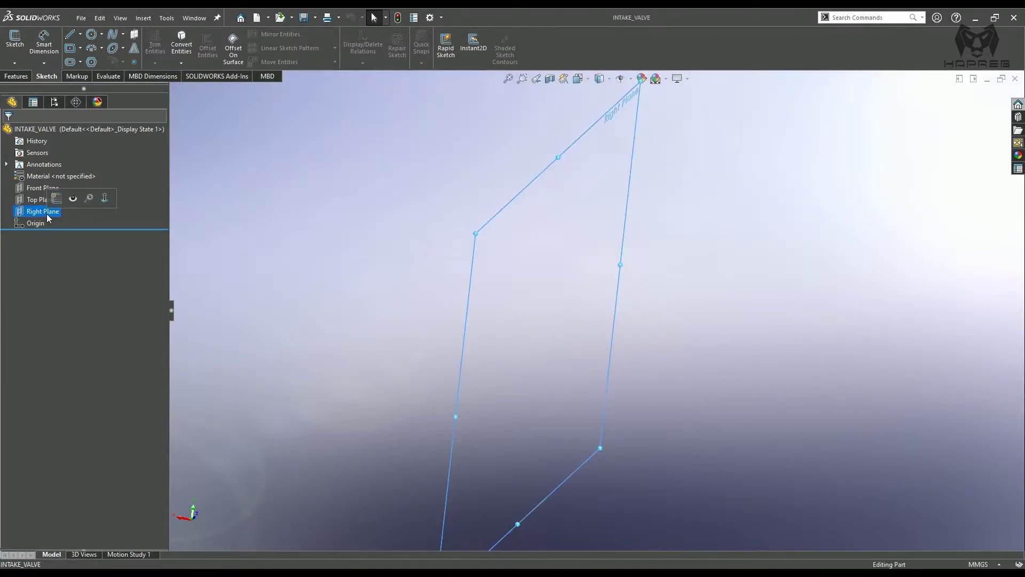
left_click(62, 200)
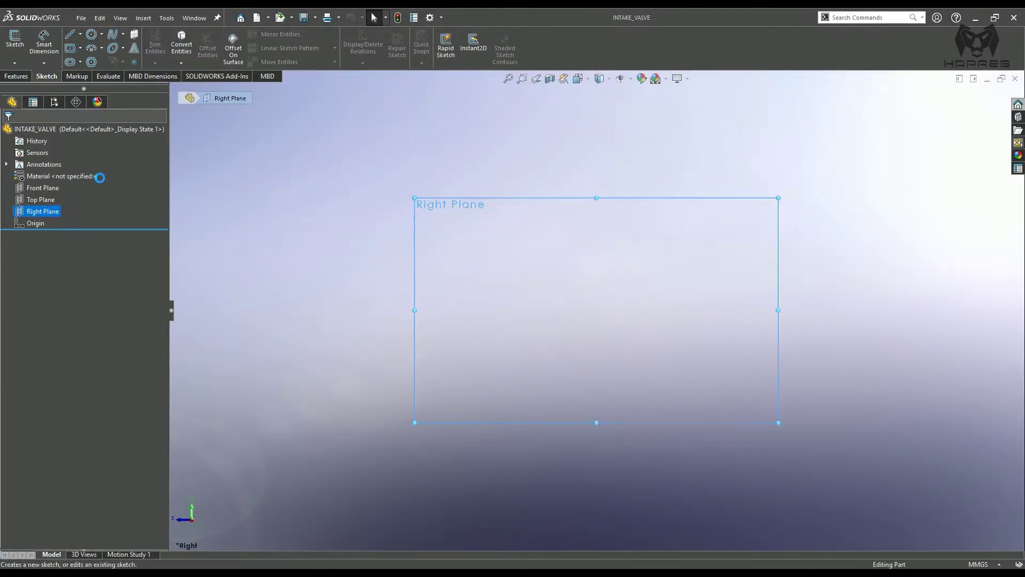
left_click(70, 35)
scroll(617, 320, "down", 3)
left_click(596, 310)
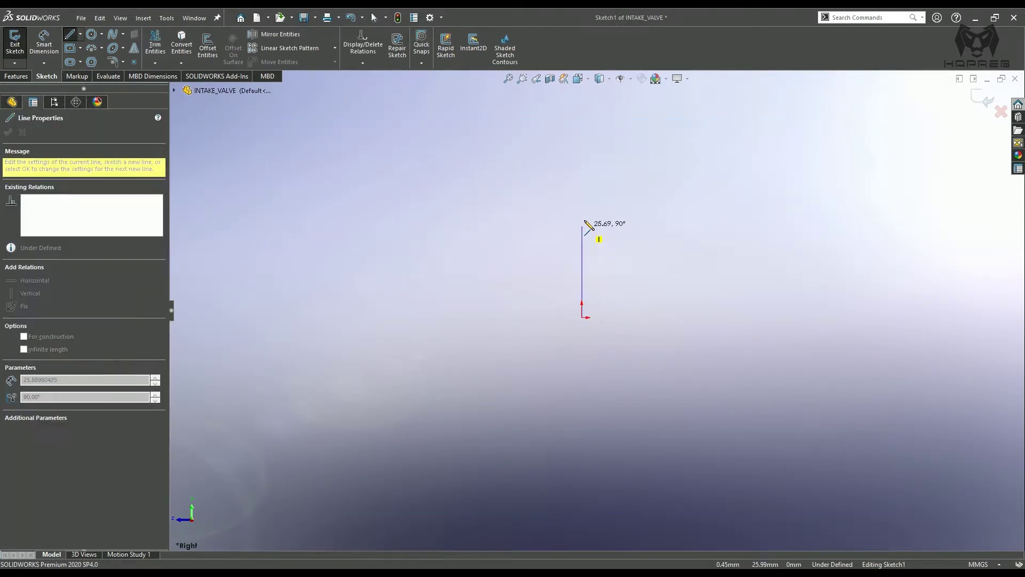
left_click(582, 120)
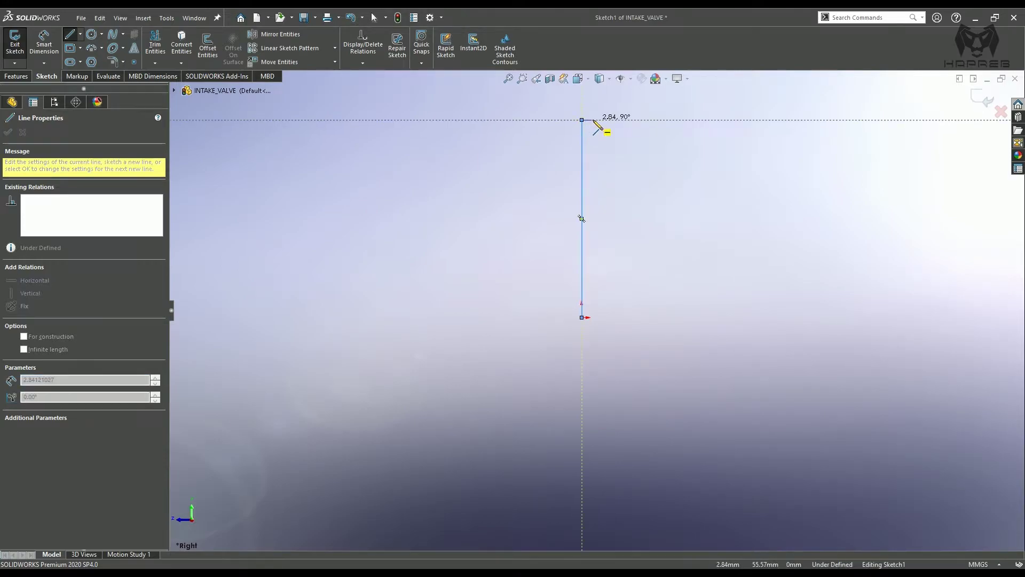
- Add a horizontal line about 3.6 mm long outward from the upper end of the vertical line
left_click(596, 121)
scroll(596, 132, "down", 4)
key("a")
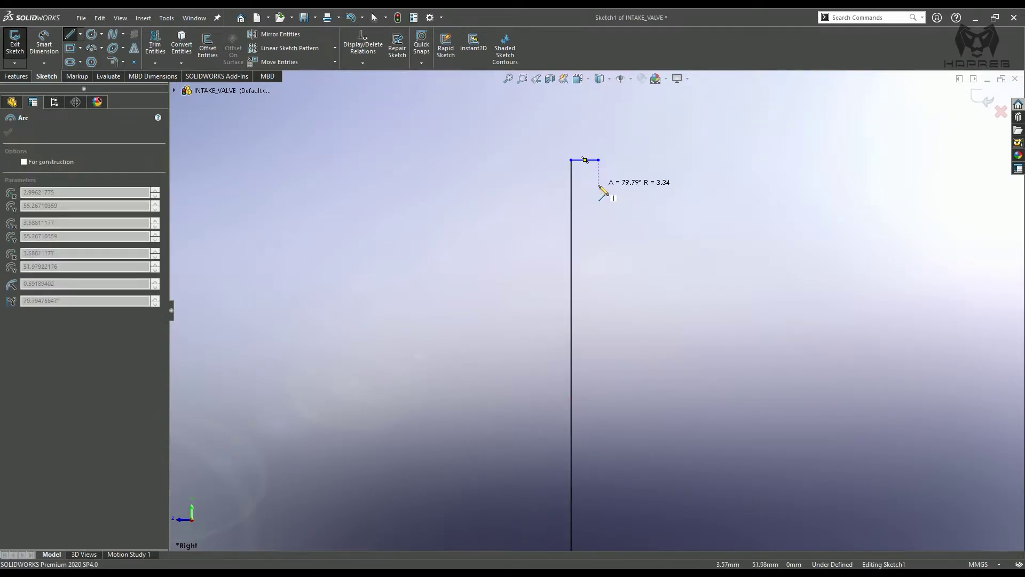
key("Escape")
key("Escape")
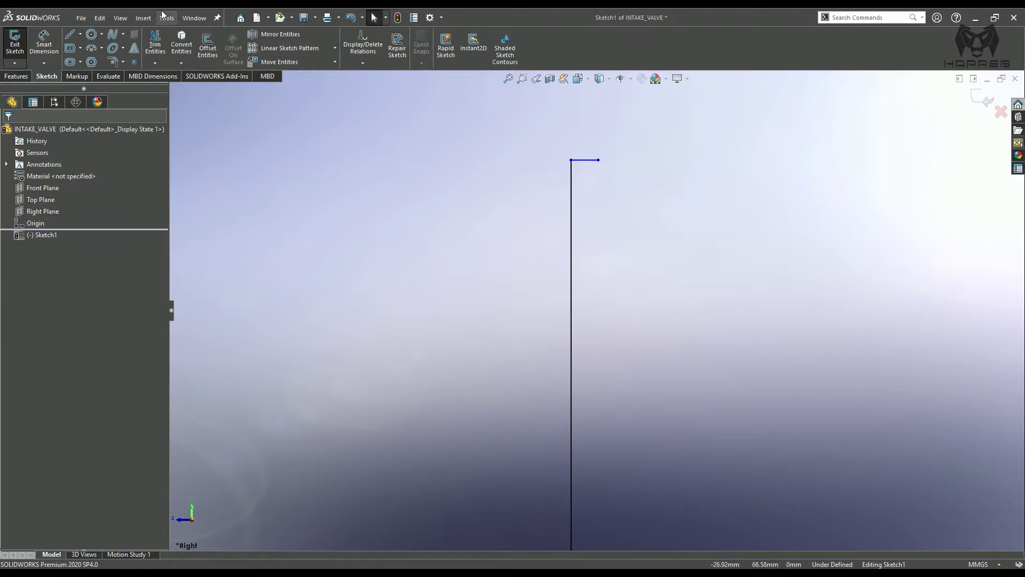
- Sketch a short vertical edge down from the stem tip's outer corner, followed by a small rectangular groove cut inward
left_click(71, 38)
left_click(599, 159)
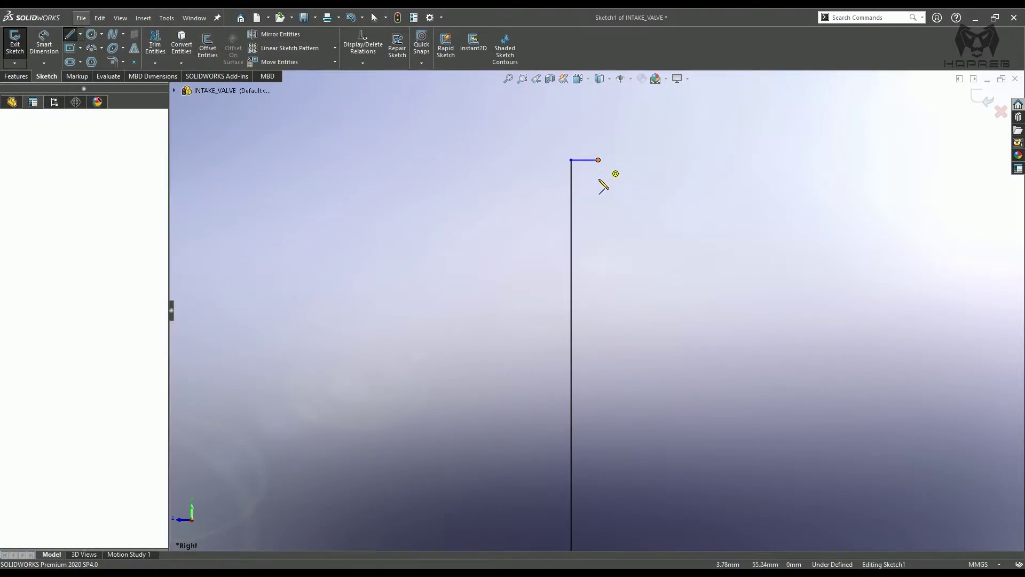
left_click(598, 190)
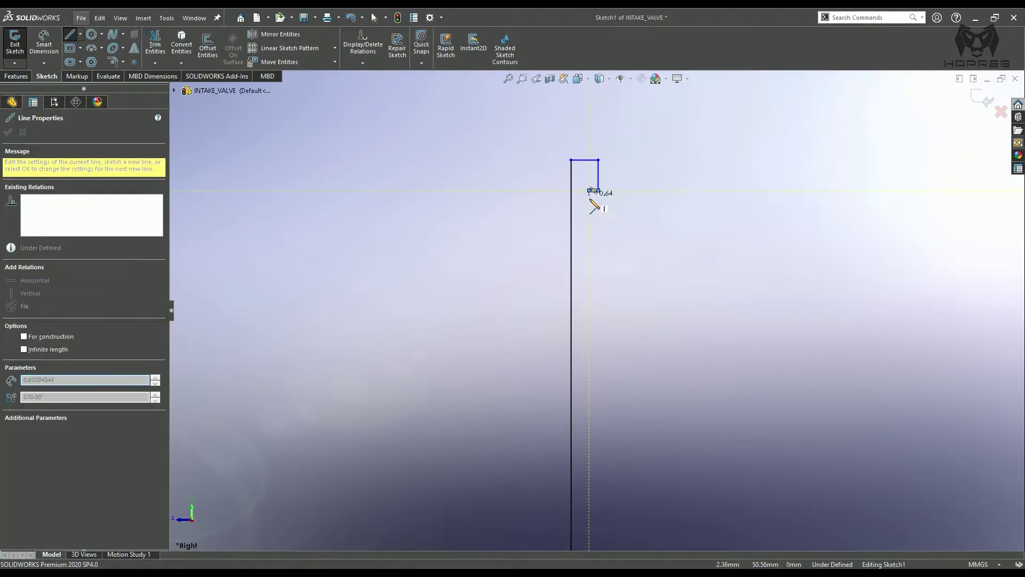
left_click(589, 218)
left_click(599, 218)
- Sketch the stem's long outer edge straight down from the groove to just above the valve head
scroll(597, 310, "up", 6)
left_click(597, 280)
scroll(603, 344, "up", 5)
left_click(587, 407)
- Sketch the valve head's outer profile as a tangent arc, a sloping line, a short chamfer line and a short vertical rim
scroll(593, 411, "up", 5)
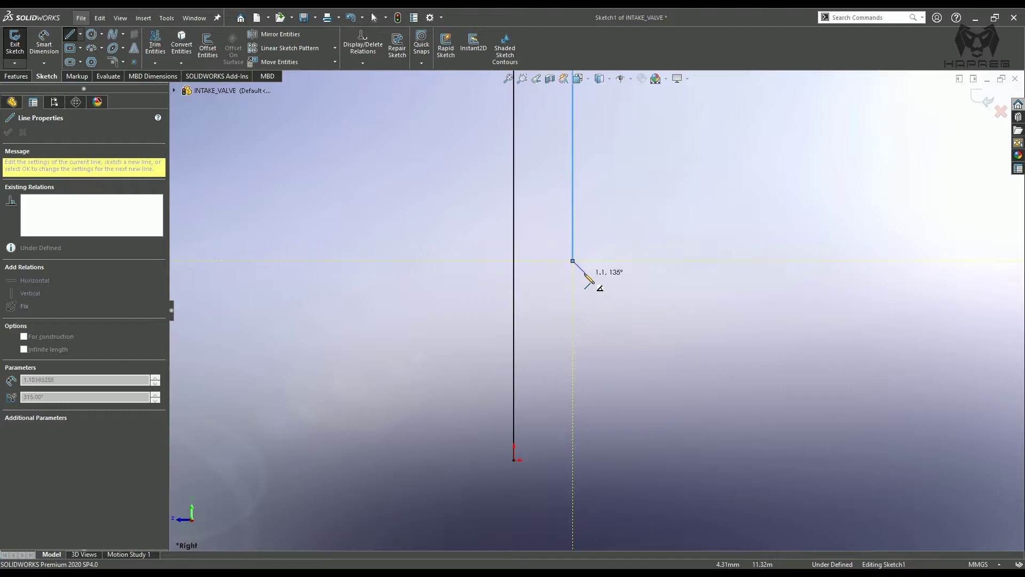
left_click(634, 358)
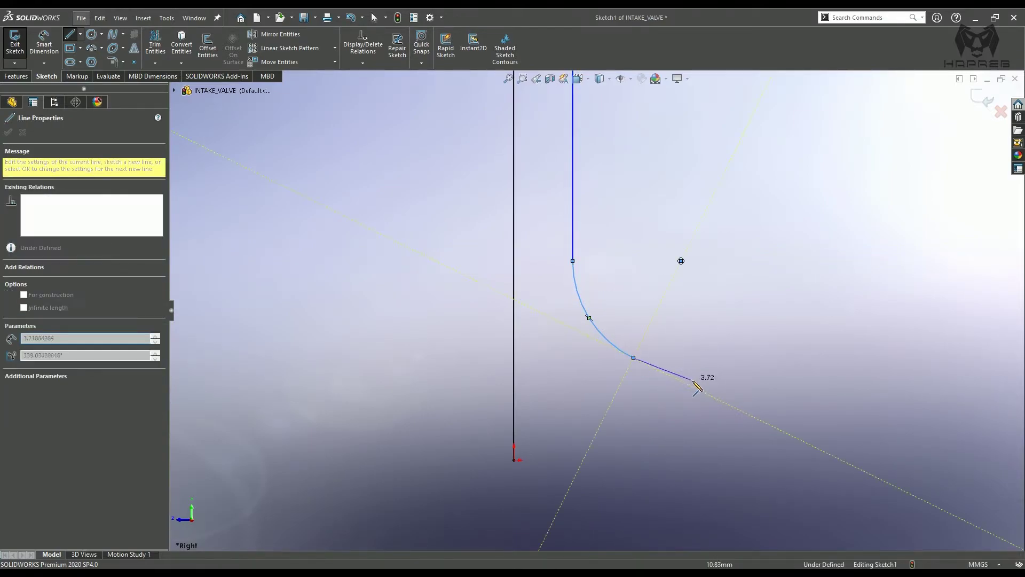
left_click(726, 392)
scroll(753, 410, "up", 2)
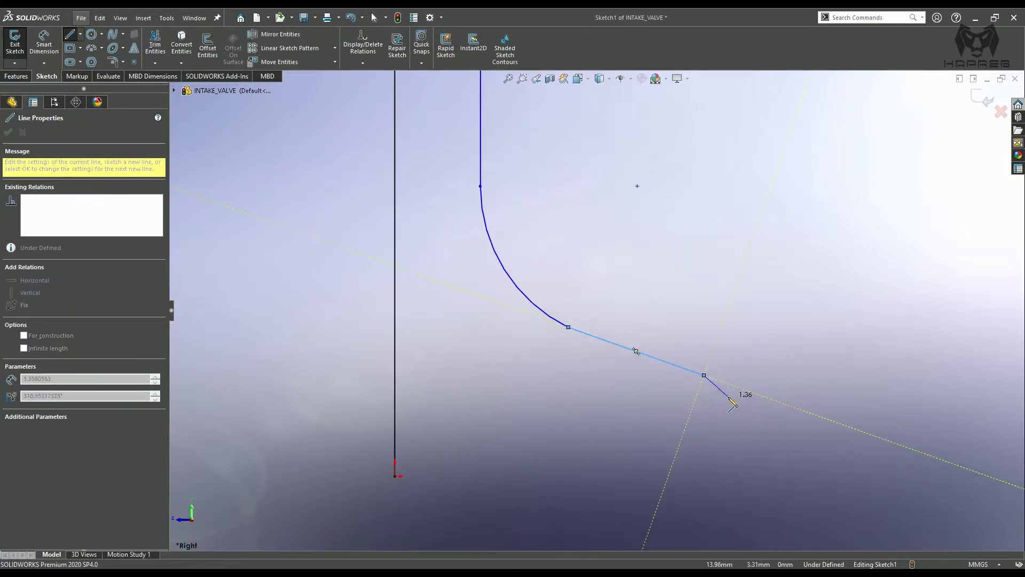
left_click(719, 394)
left_click(719, 409)
key("Escape")
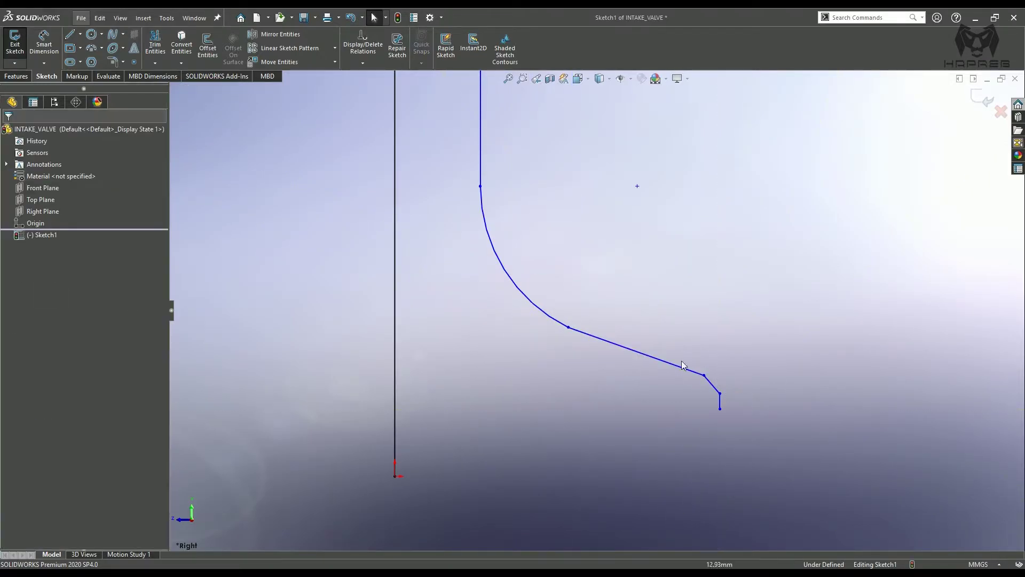
- Close the valve head with a shallow three-point arc from the origin to the rim's lower end, bulging downward
left_click(89, 48)
left_click(395, 476)
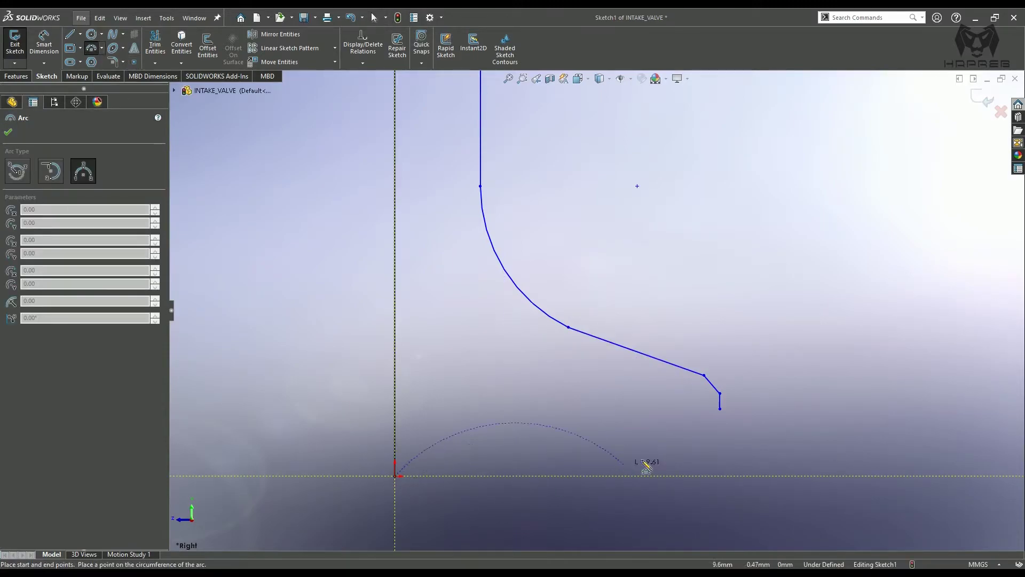
left_click(719, 409)
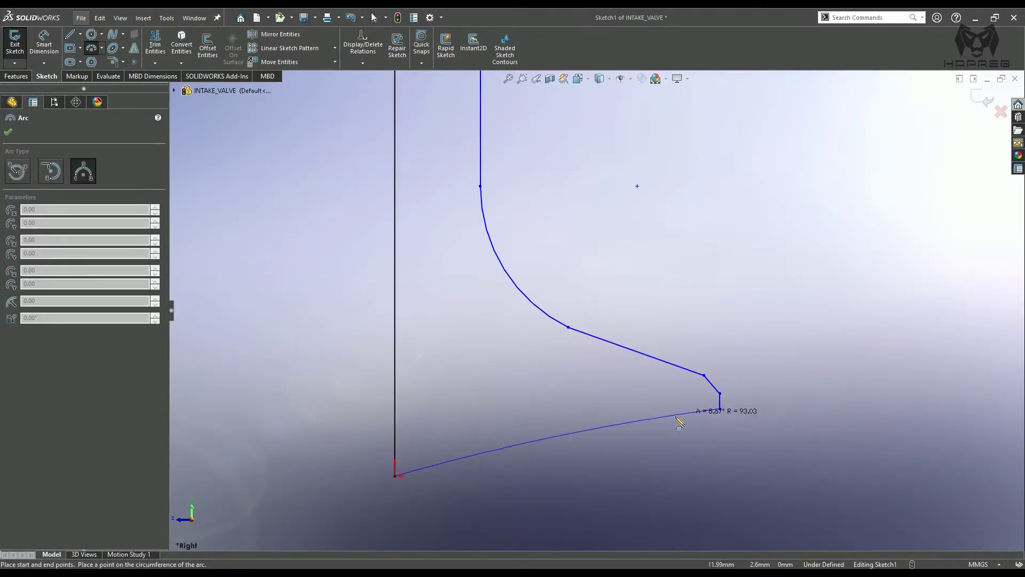
left_click(618, 448)
key("Escape")
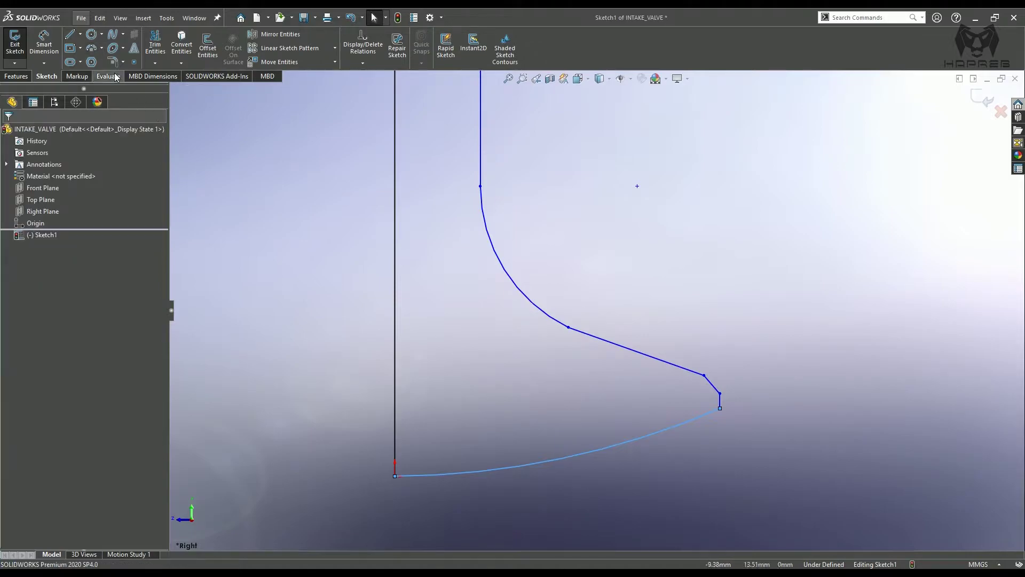
- Draw a horizontal centerline about 2.6 mm long from the origin, extending away from the valve profile
left_click(80, 35)
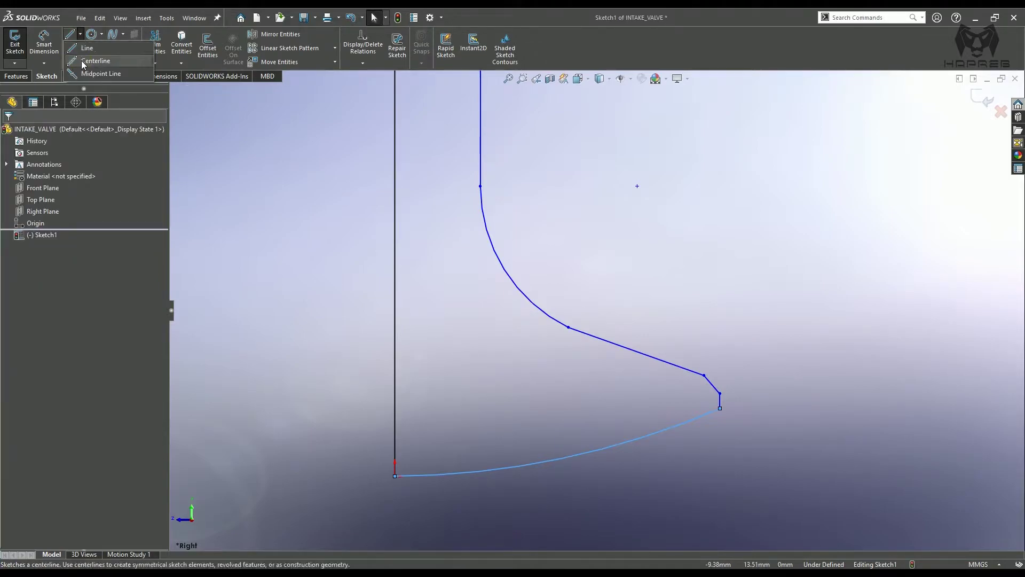
left_click(83, 60)
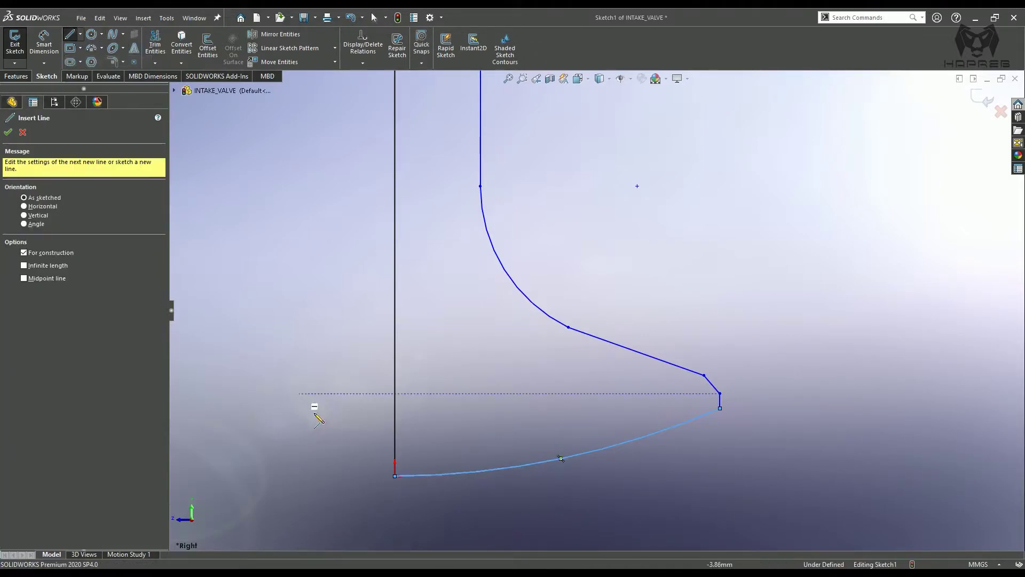
left_click(395, 476)
left_click(334, 476)
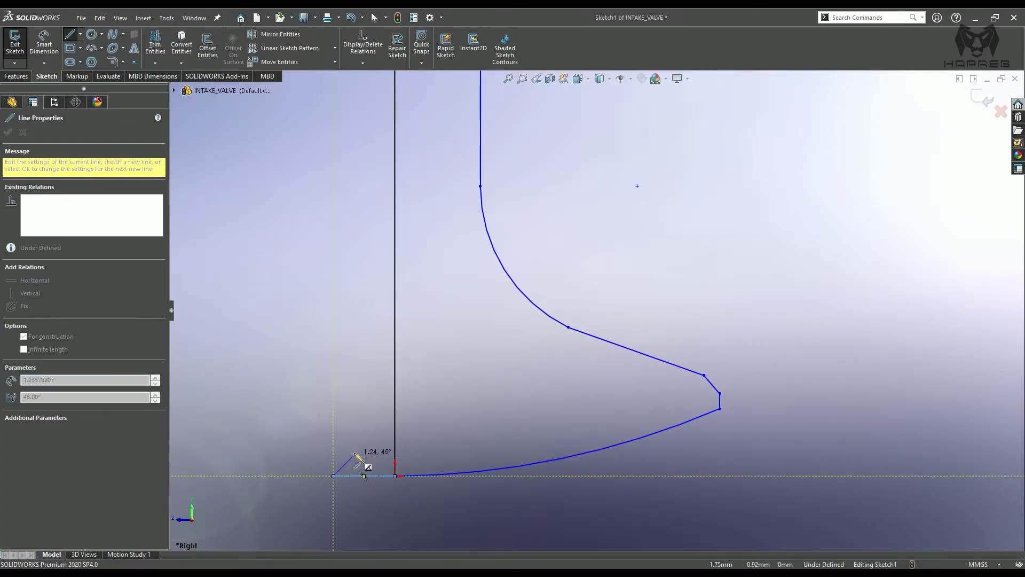
key("Escape")
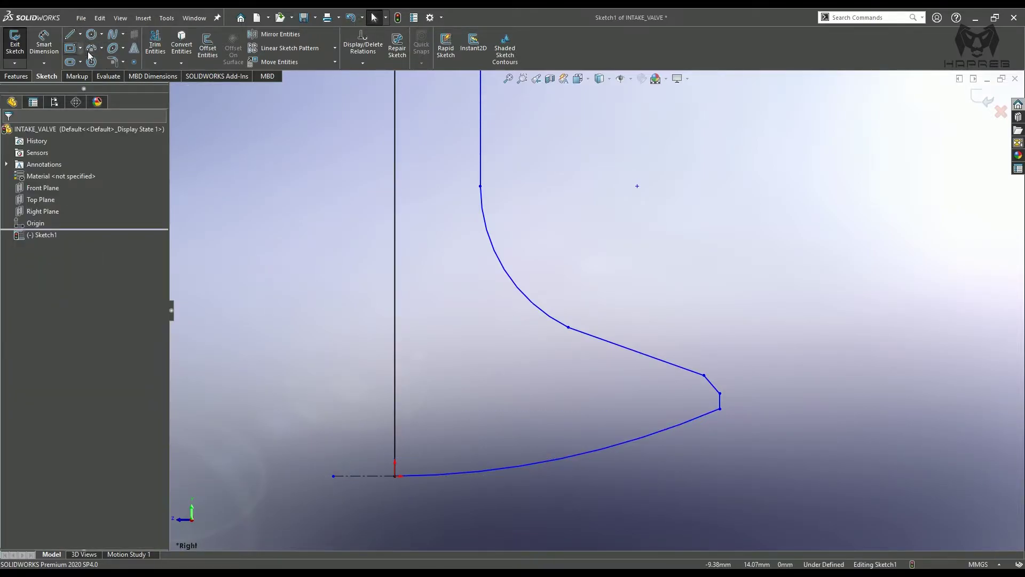
- Make the valve head's bottom arc tangent to the horizontal centerline
scroll(450, 488, "down", 1)
scroll(343, 357, "up", 1)
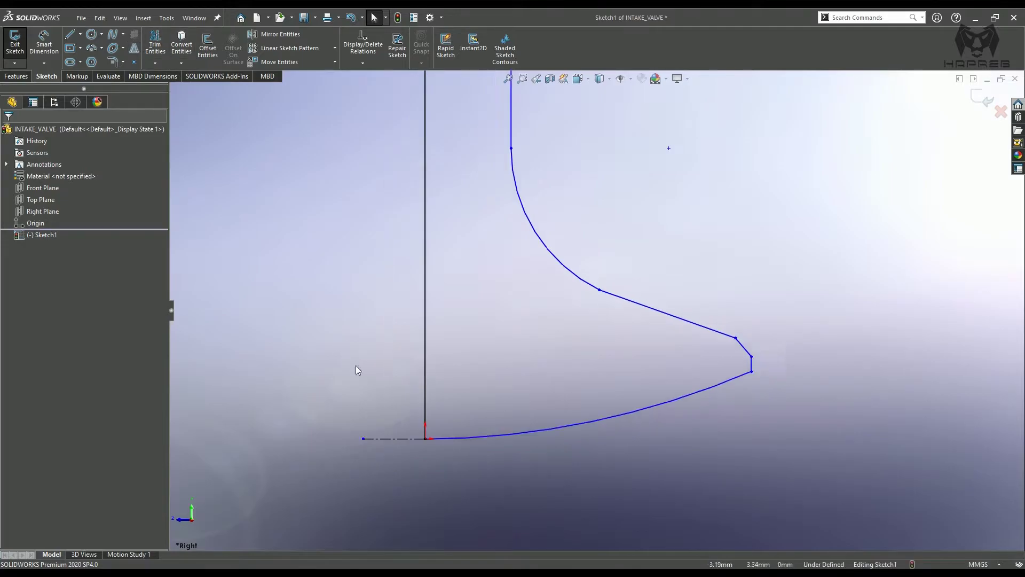
left_click(402, 440)
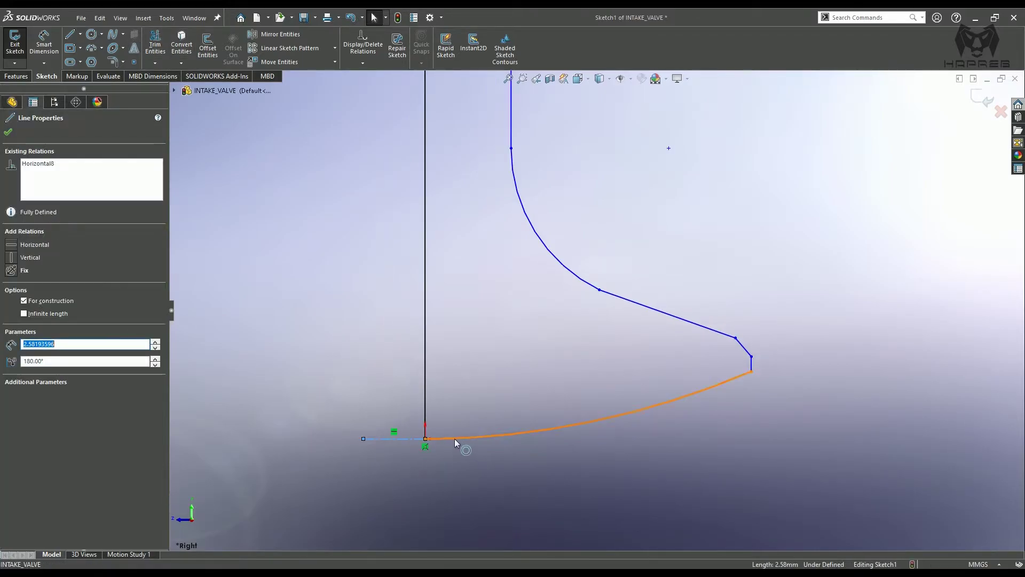
left_click(453, 438, "ctrl")
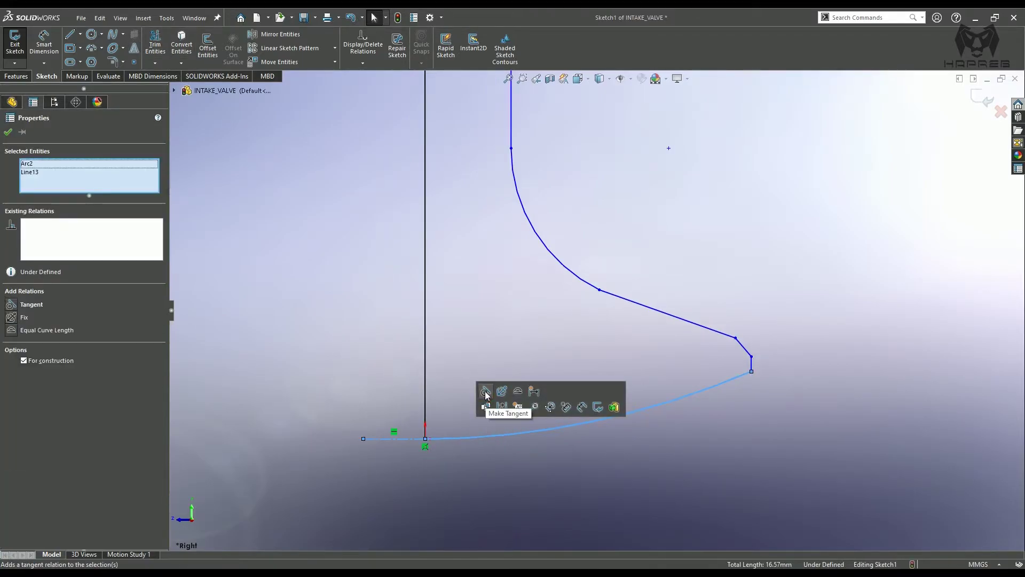
left_click(485, 393)
left_click(580, 322)
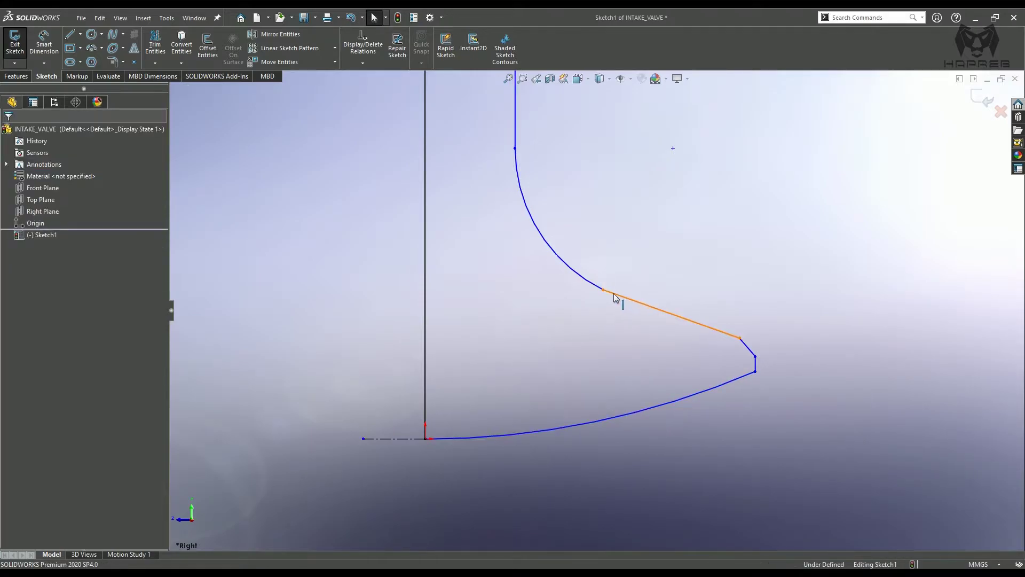
- Make the sloping head line tangent to the arc that joins it to the stem
left_click(617, 299)
left_click(593, 285, "ctrl")
left_click(619, 235)
left_click(680, 292)
- Dimension the horizontal distance from the valve's vertical axis line to the rim as 18.5 mm
left_click(43, 46)
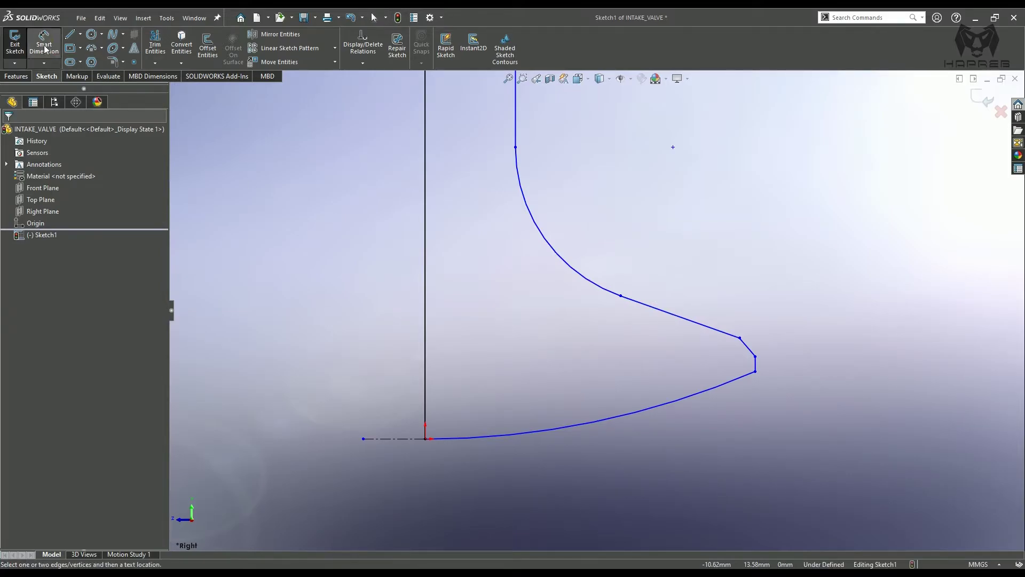
left_click(427, 369)
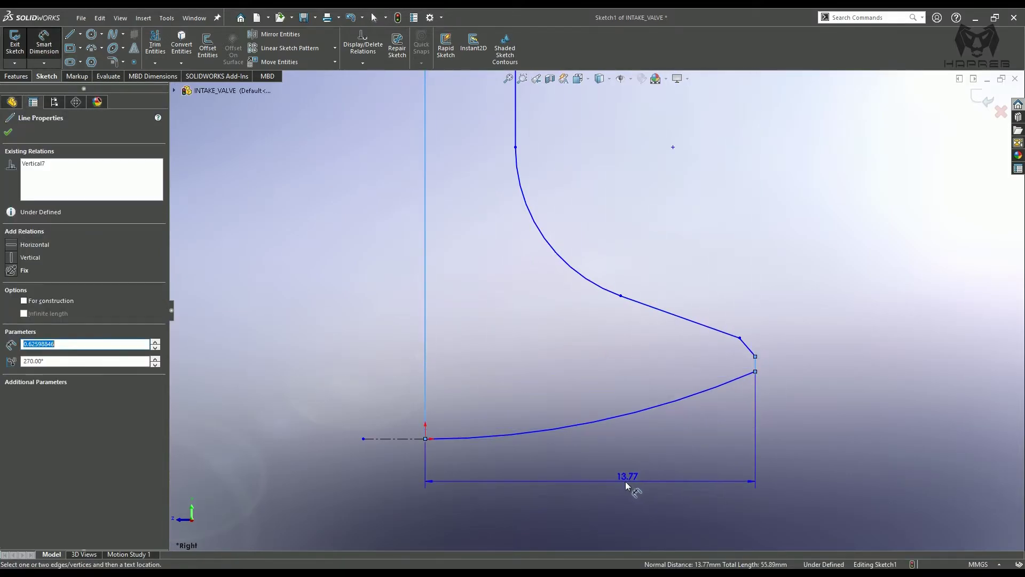
left_click(609, 485)
type("18.5")
key("Return")
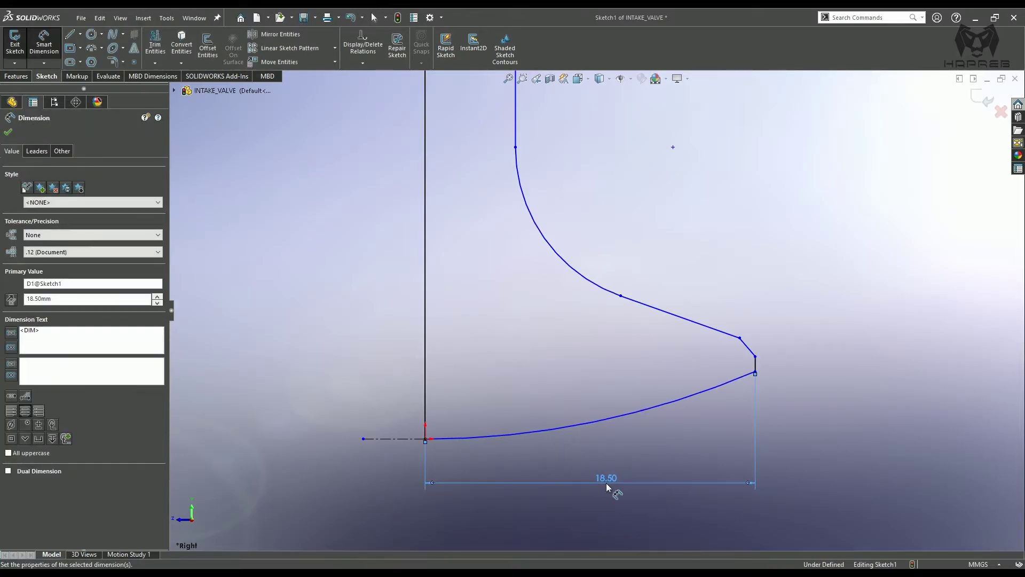
- Dimension the vertical distance from the origin to the rim's lower end as 1.5 mm
left_click(668, 437)
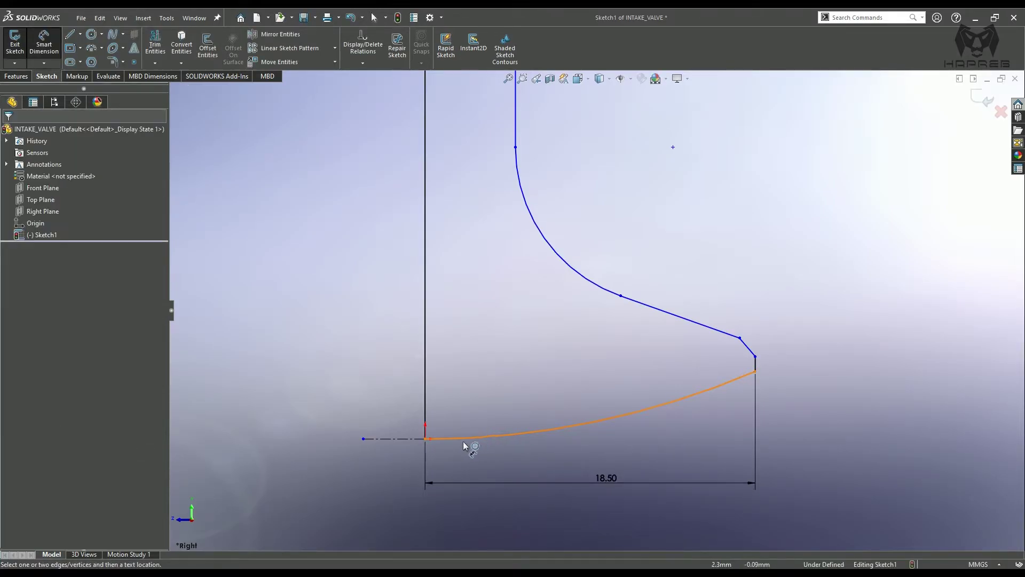
left_click(425, 438)
left_click(756, 373)
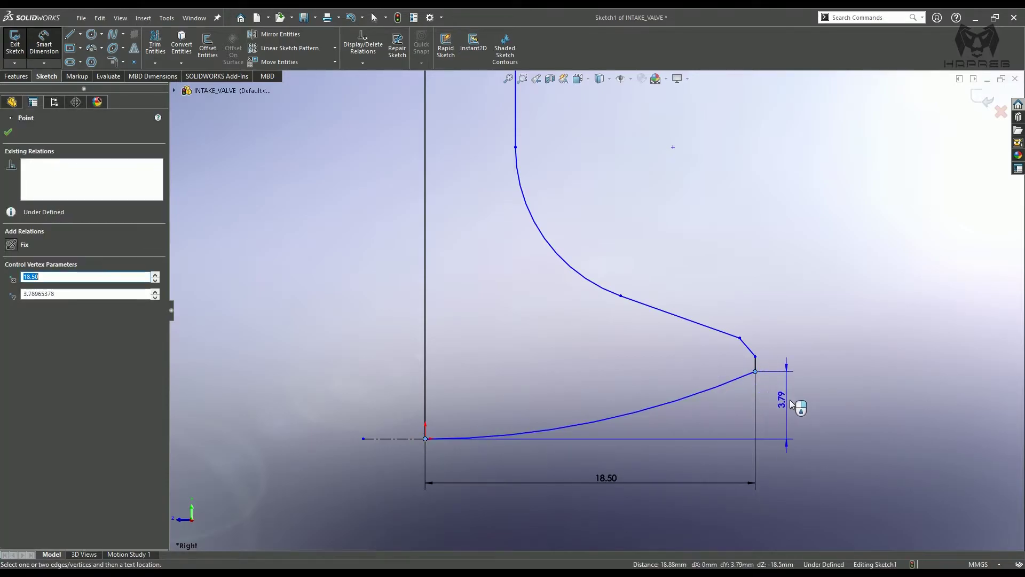
left_click(808, 407)
type("1.5")
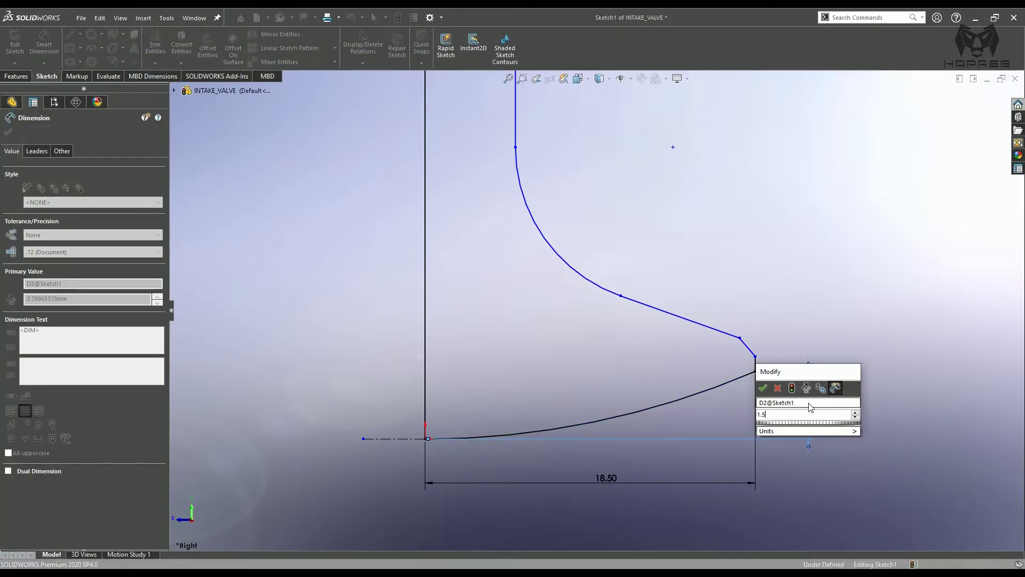
key("Return")
left_click(841, 386)
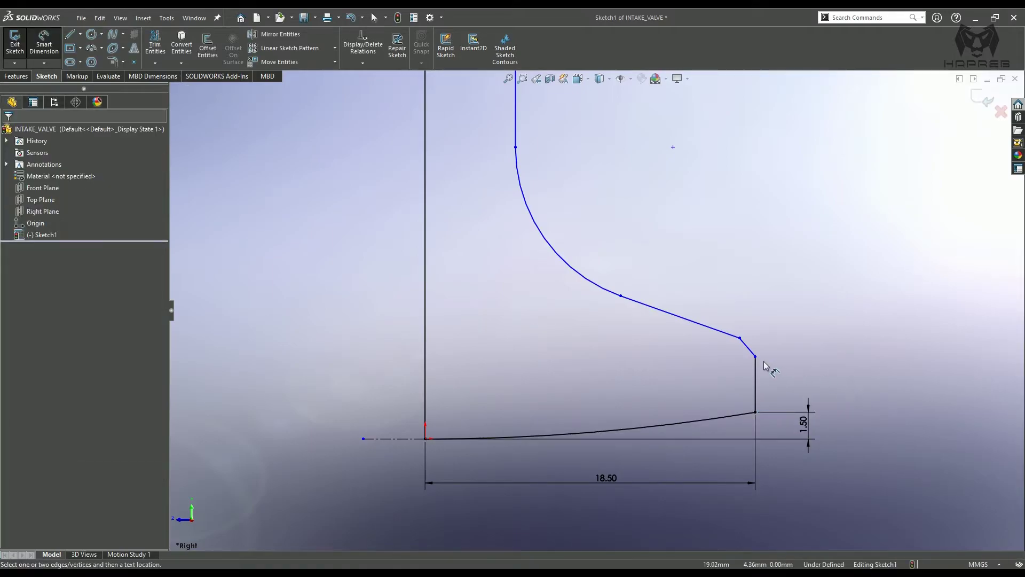
- Dimension the height of the valve head's vertical rim as 0.5 mm
left_click(755, 357)
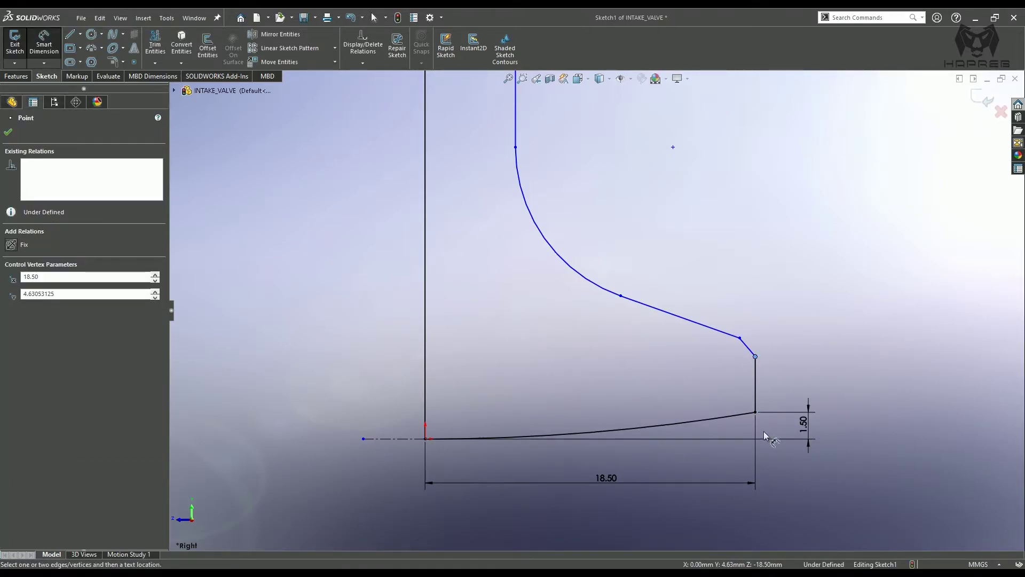
left_click(755, 412)
left_click(783, 395)
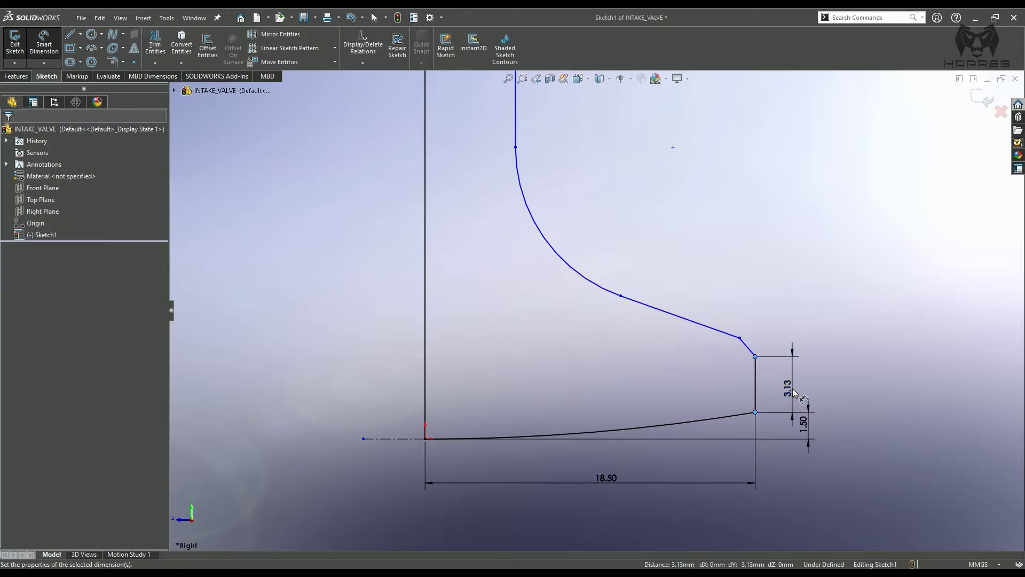
type("0.5")
key("Return")
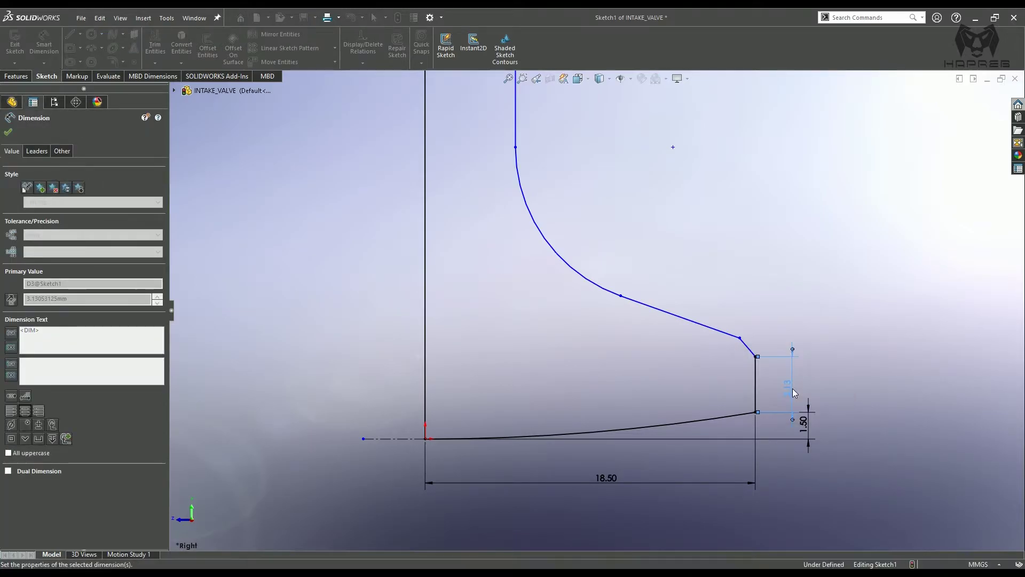
- Dimension the vertical height of the short sloped line above the valve head's rim as 1.25 mm
left_click(821, 374)
scroll(812, 395, "down", 3)
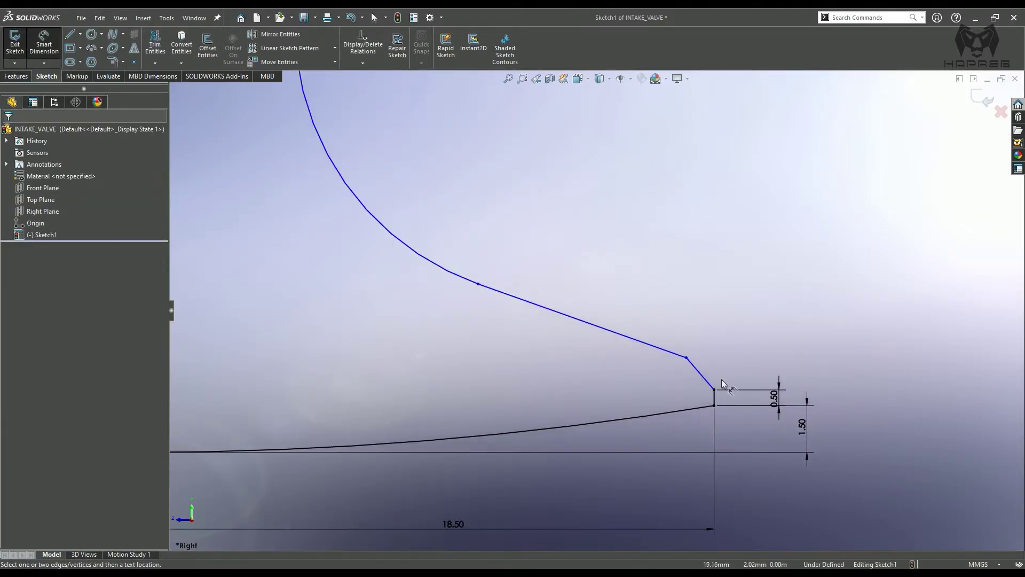
left_click(699, 372)
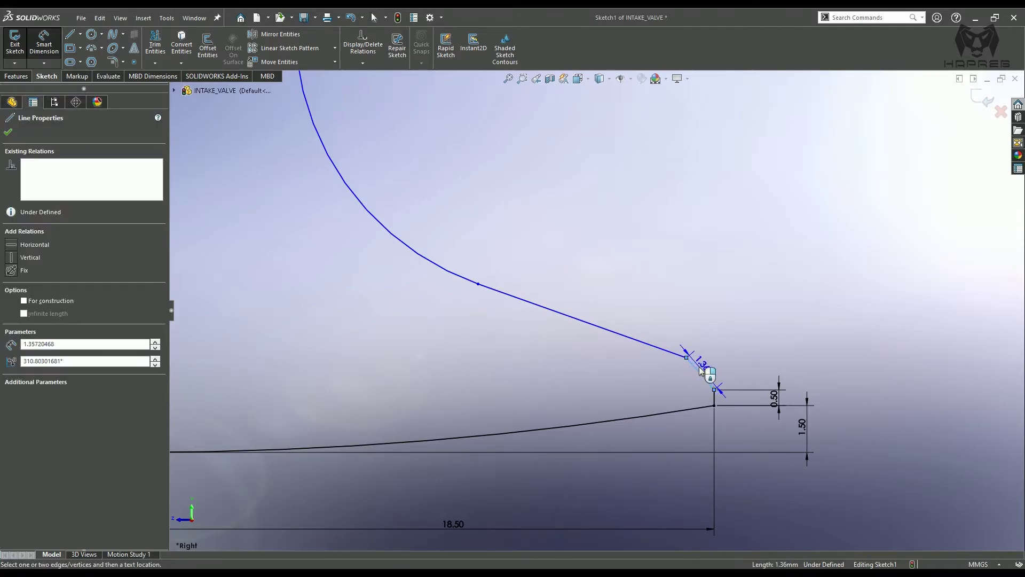
key("Escape")
left_click(686, 357)
left_click(714, 389)
left_click(816, 374)
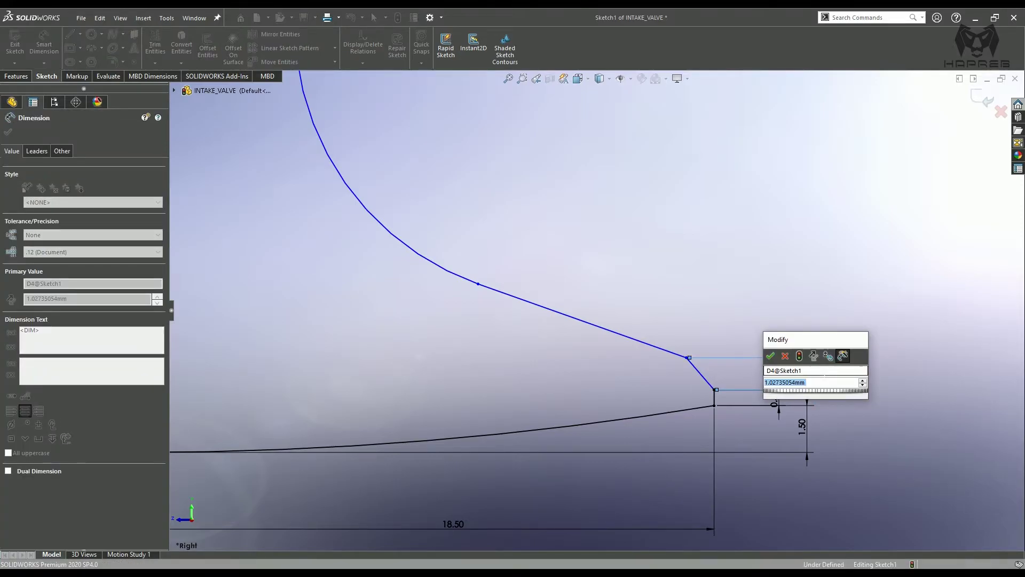
type("1.25")
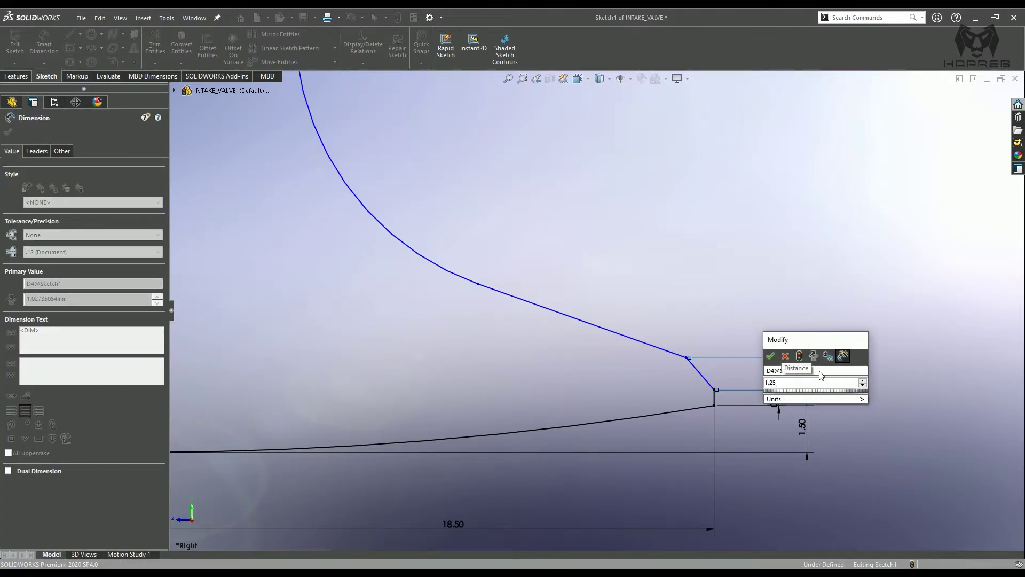
key("Return")
left_click(881, 359)
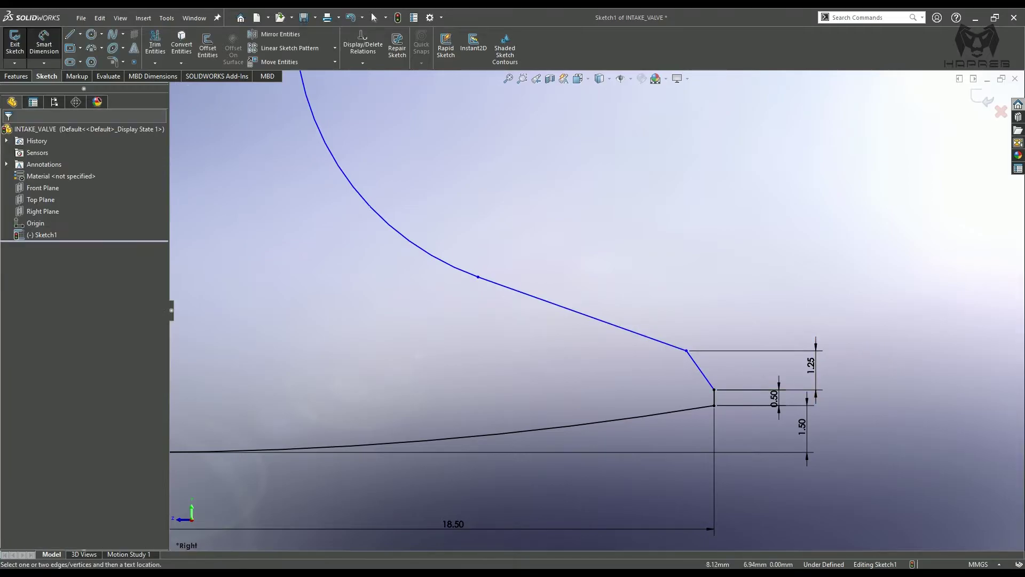
- Draw a horizontal centerline about 6 mm long from the rim's upper end inward toward the valve axis
left_click(80, 34)
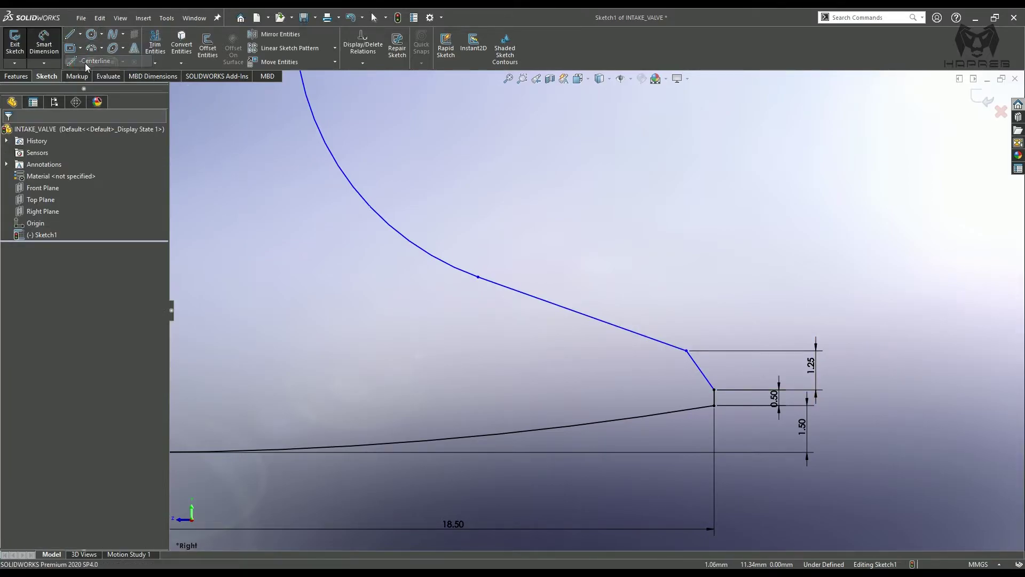
left_click(88, 60)
left_click(715, 391)
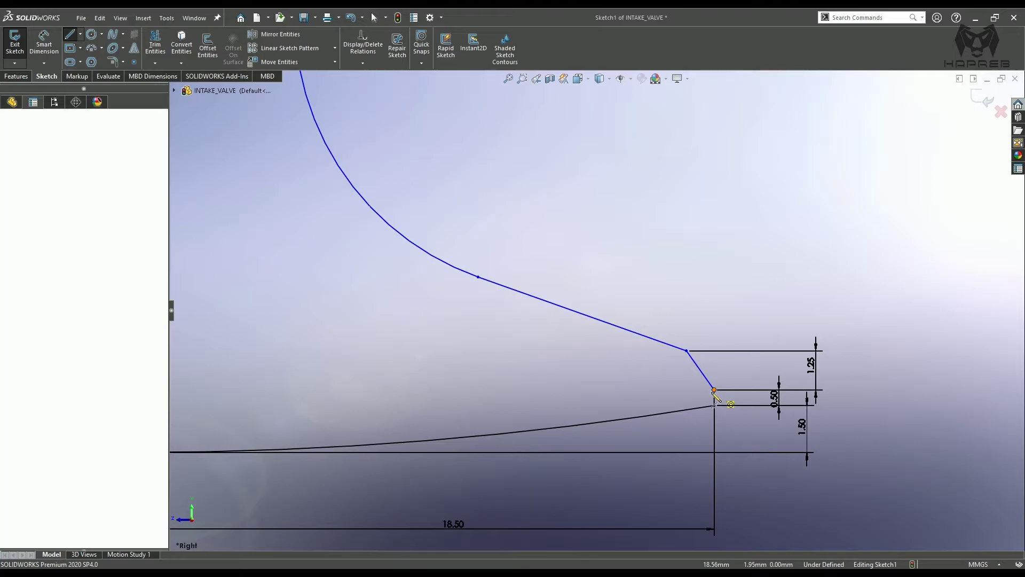
left_click(526, 389)
key("Escape")
- Dimension the angle between the long sloping head line and the horizontal centerline as 15°
left_click(45, 44)
left_click(593, 320)
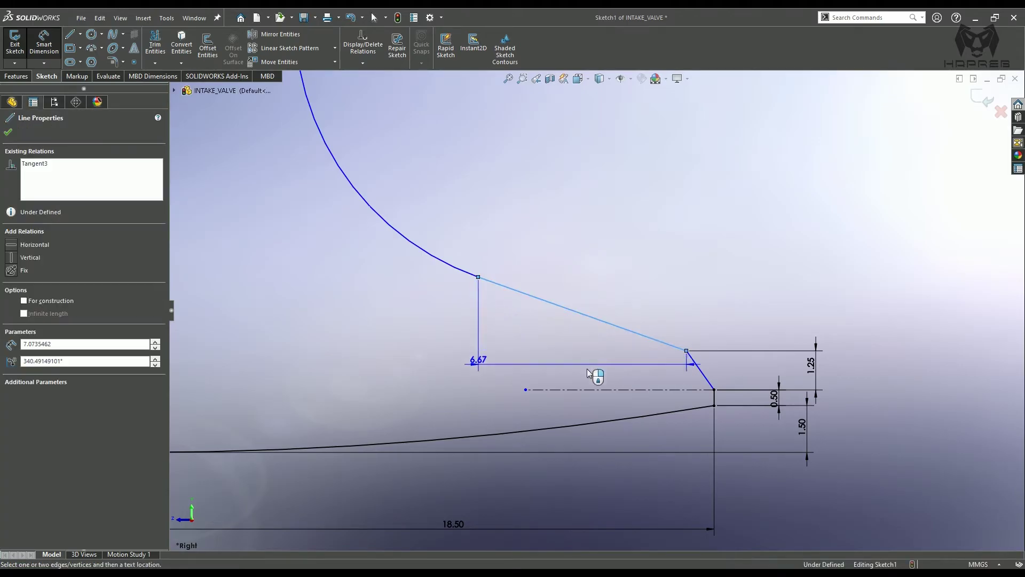
left_click(582, 389)
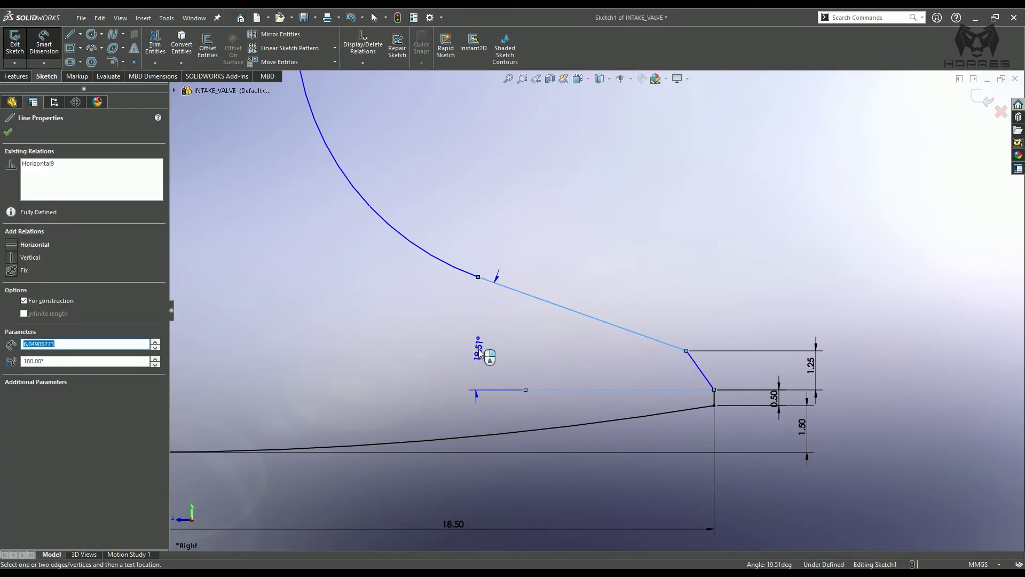
left_click(487, 349)
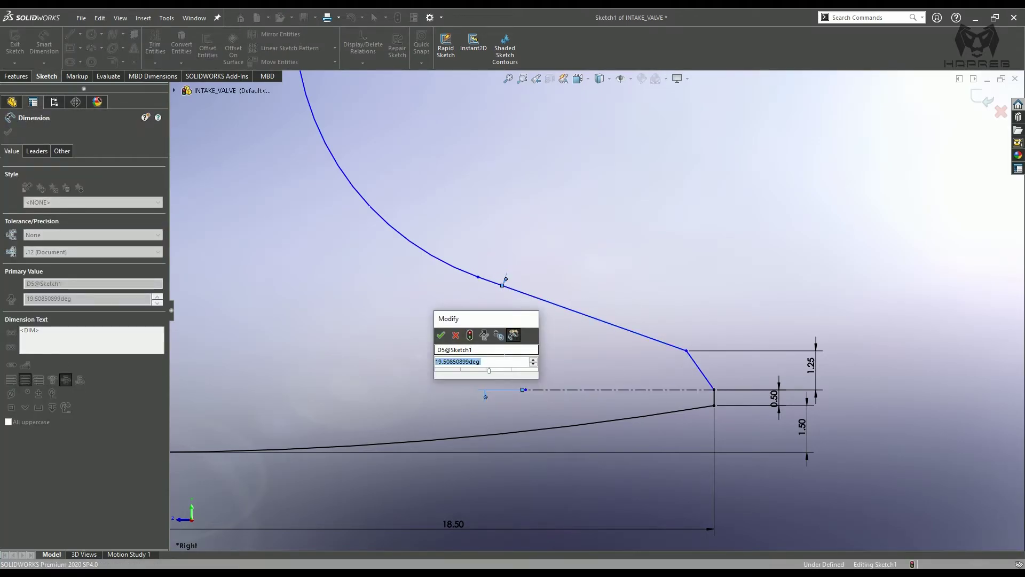
type("1")
key("Return")
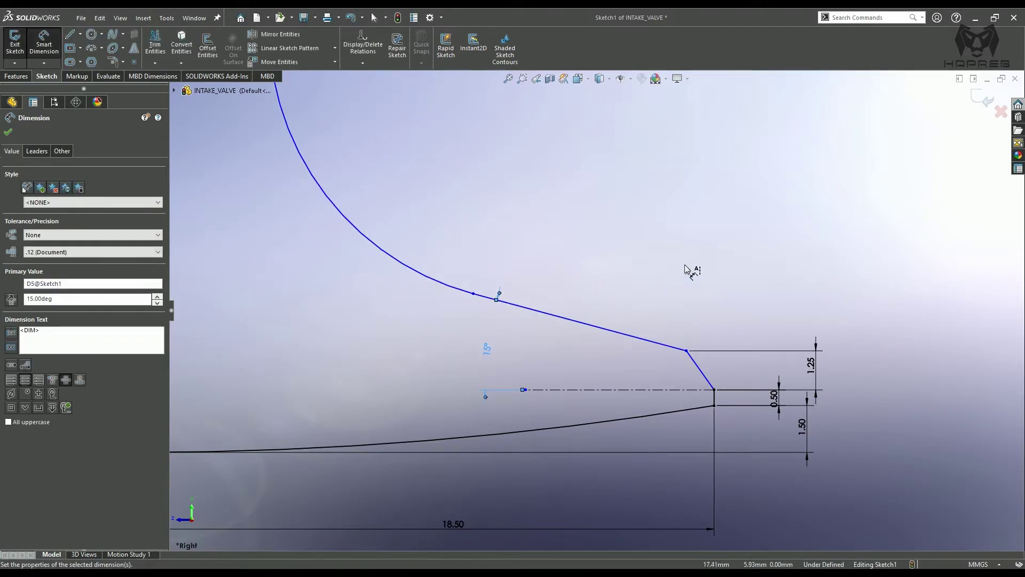
left_click(704, 268)
- Dimension the angle between the short sloped line and the vertical rim line as 45°
left_click(704, 375)
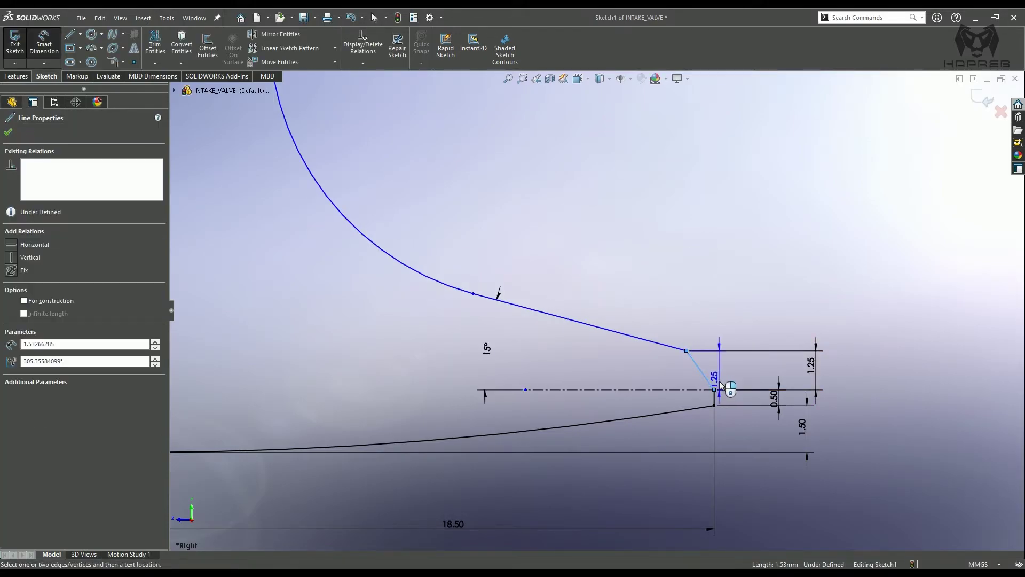
left_click(715, 403)
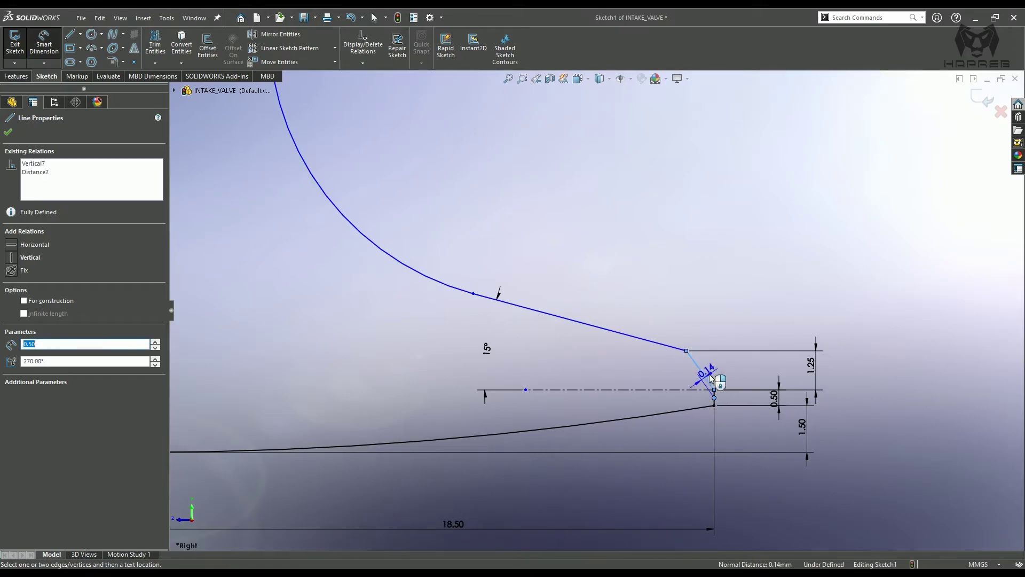
key("Escape")
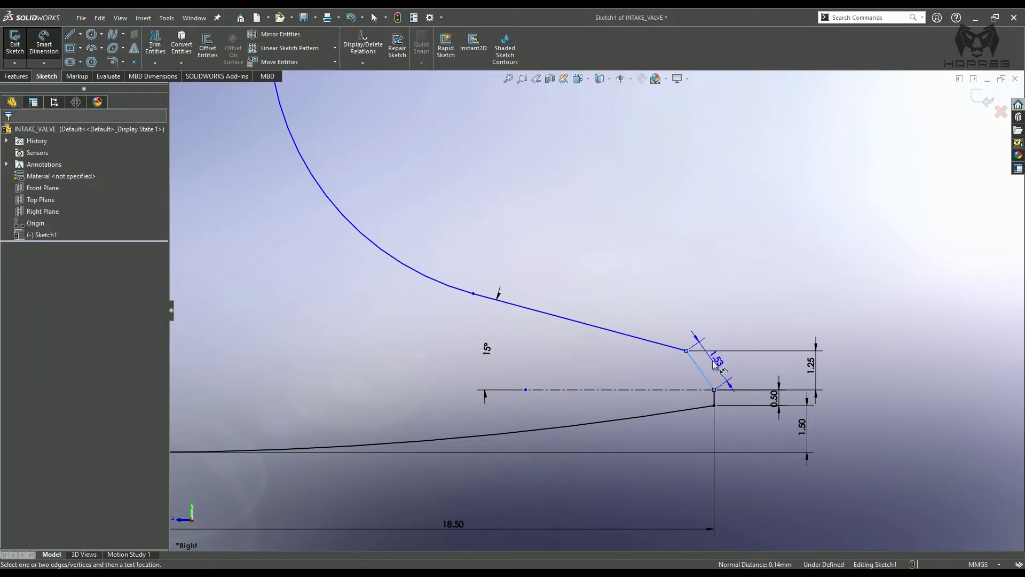
left_click(717, 398)
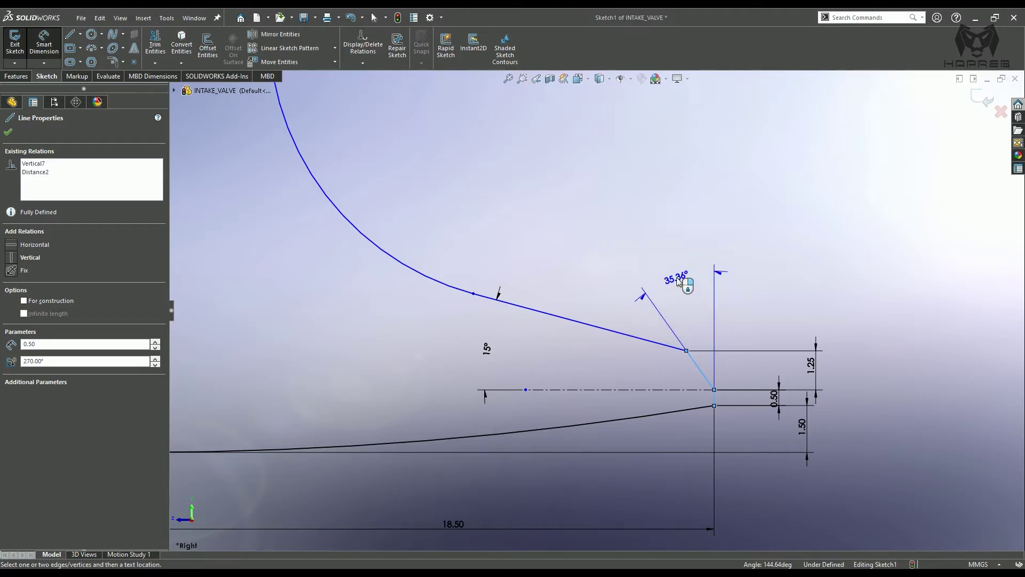
left_click(676, 281)
type("45")
key("Return")
- Dimension the horizontal distance from the valve's axis line to the stem's outer line above the groove as 2.5 mm
scroll(595, 307, "down", 10)
scroll(556, 204, "up", 3)
scroll(581, 120, "down", 6)
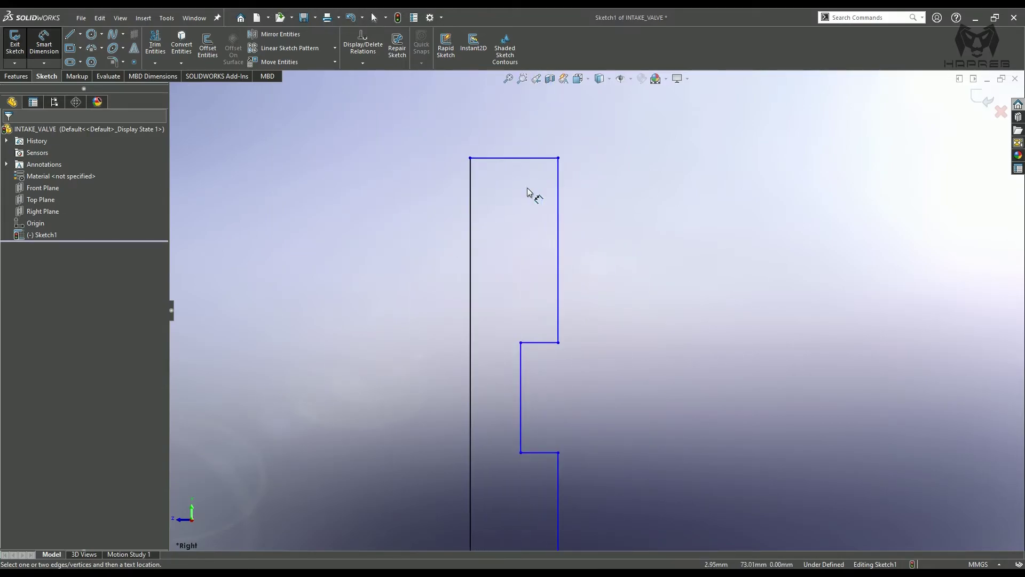
left_click(483, 187)
left_click(559, 201)
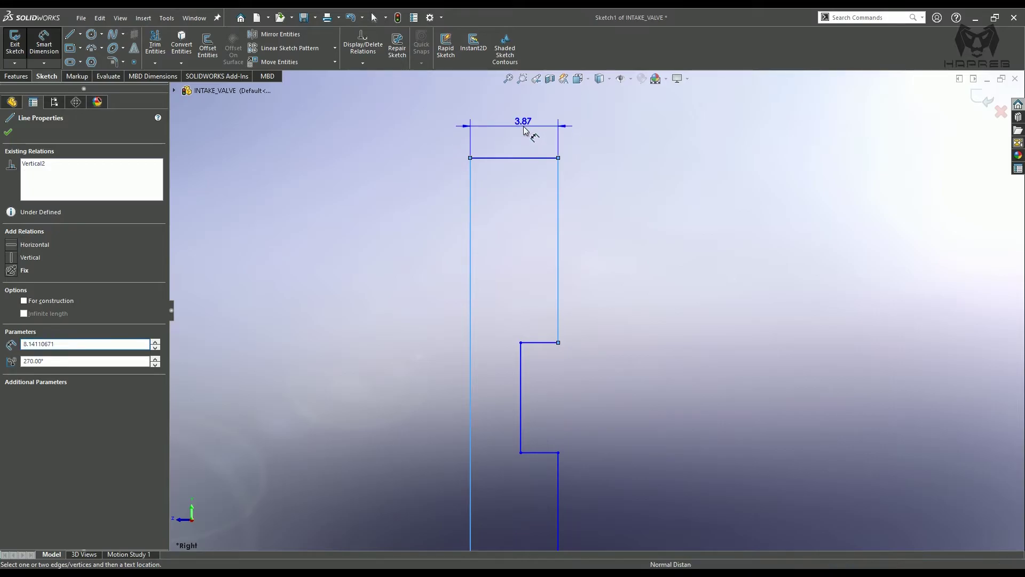
left_click(524, 130)
type("2.5")
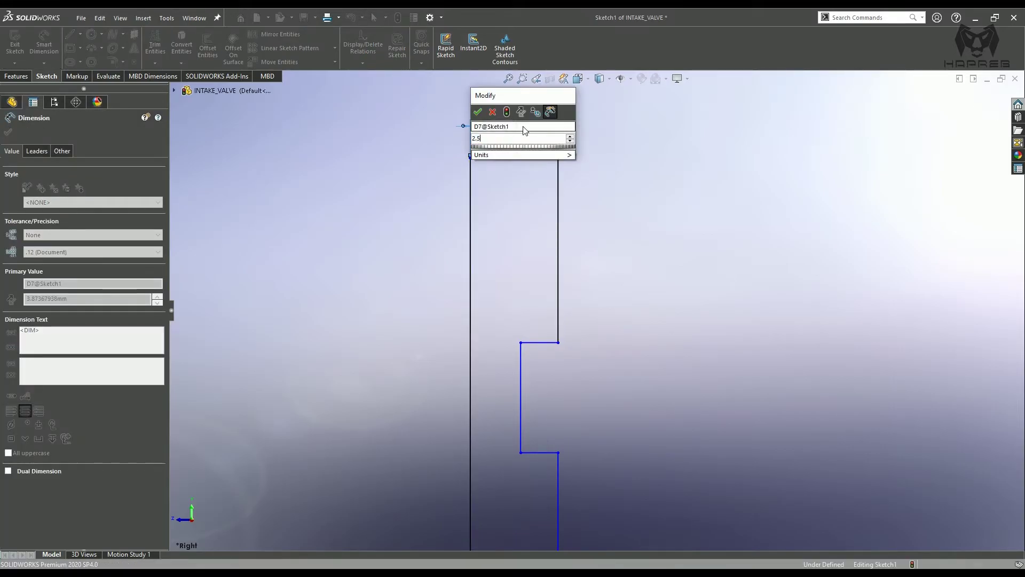
key("Return")
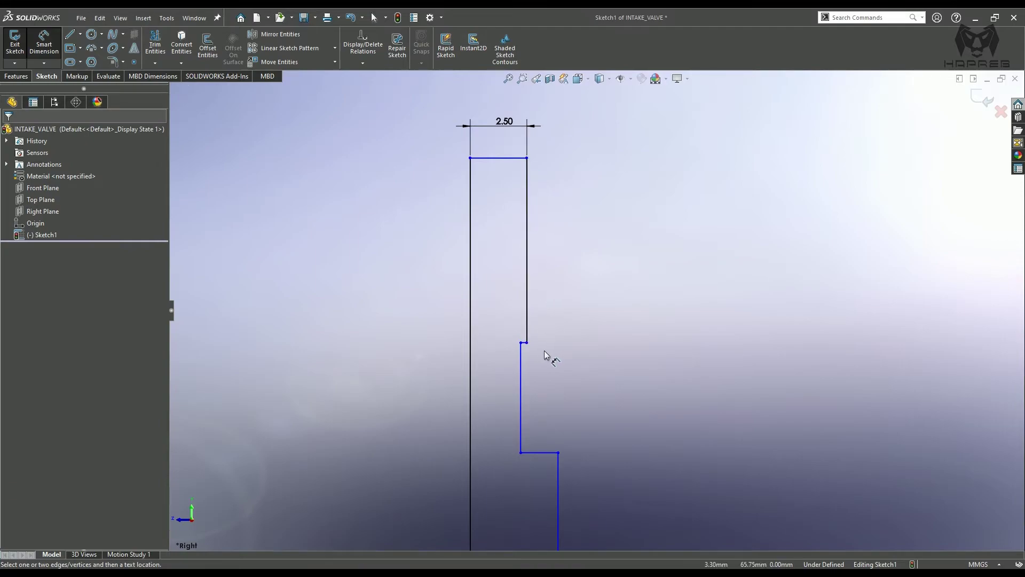
left_click(526, 343)
left_click(559, 453)
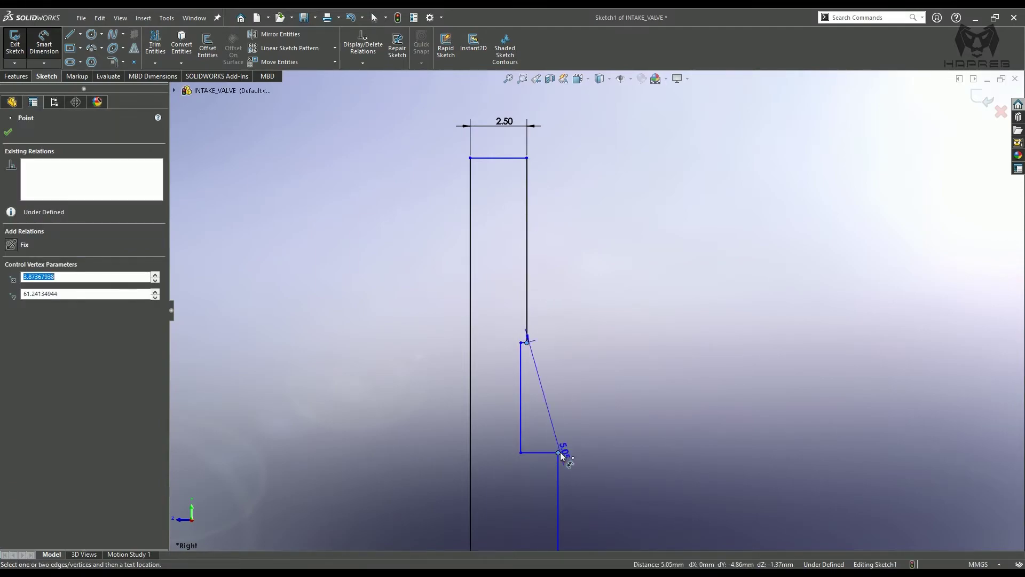
key("Escape")
key("Escape")
key("Escape")
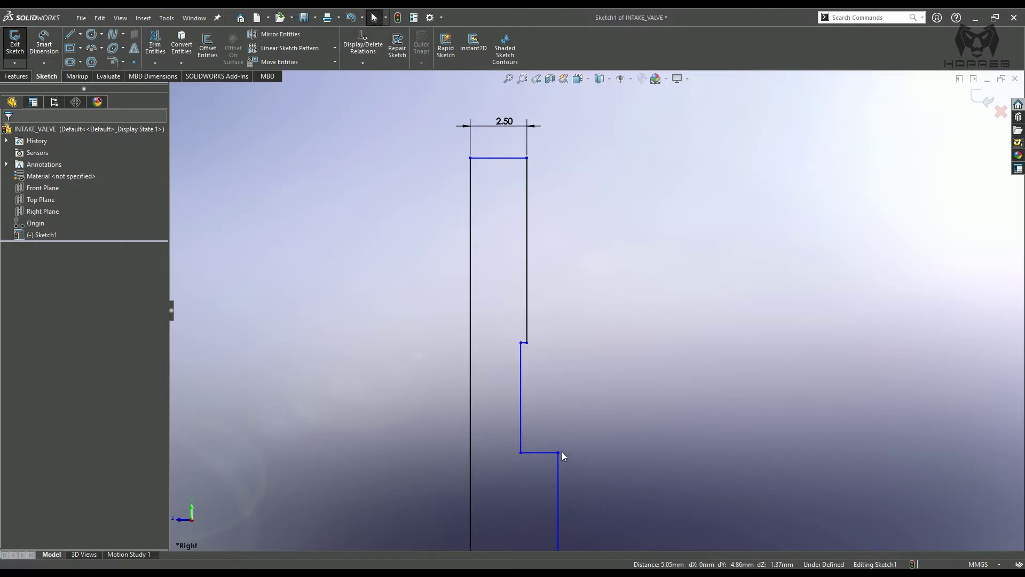
- Add a vertical relation between the outer corner points at the groove's lower and upper ends
left_click(558, 452)
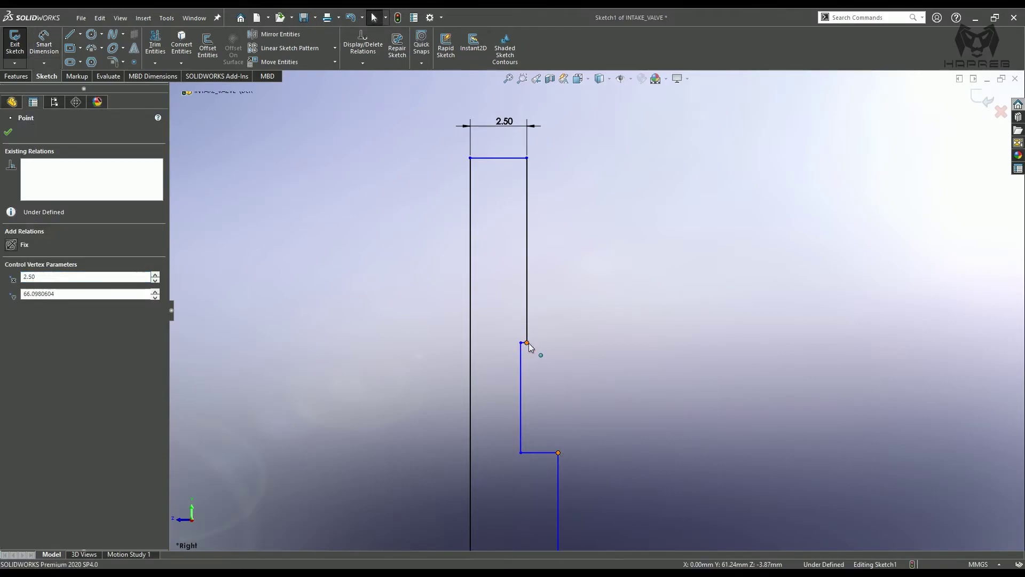
left_click(527, 343, "ctrl")
left_click(580, 302)
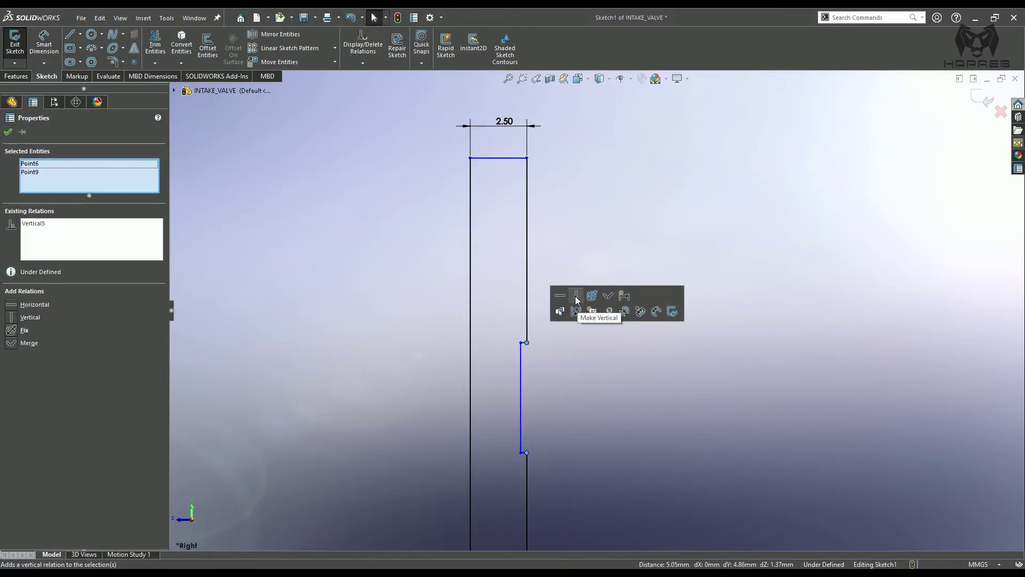
left_click(651, 213)
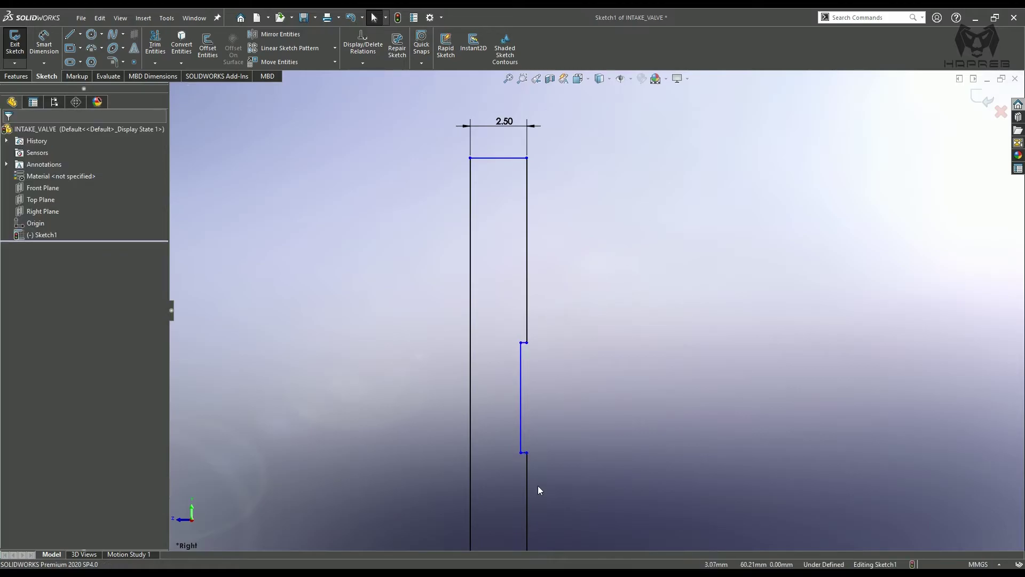
- Dimension the height of the stem groove between its two horizontal edges as 3 mm
left_click(43, 45)
scroll(559, 427, "down", 3)
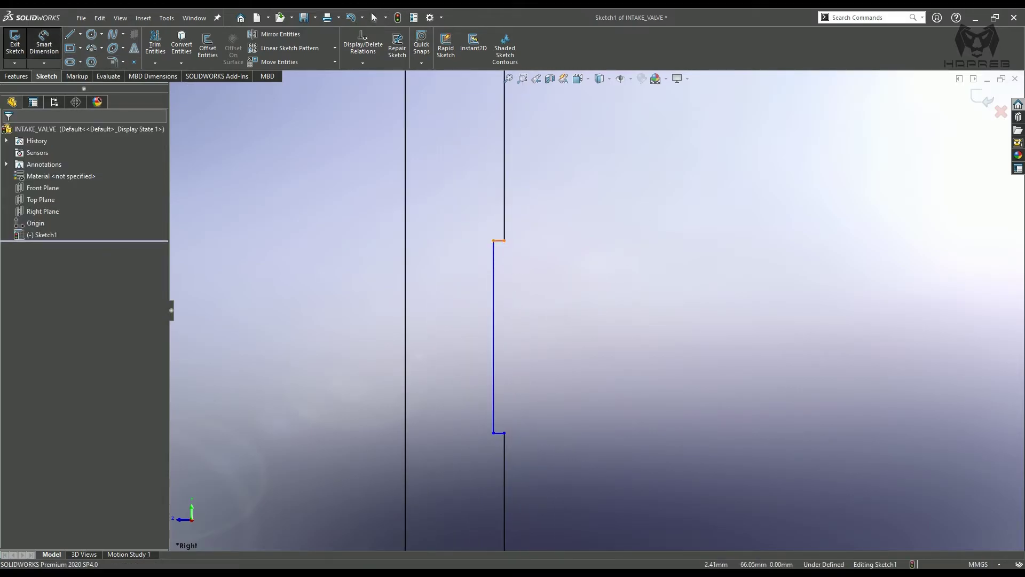
left_click(500, 242)
left_click(507, 430)
left_click(622, 353)
type("3")
key("Return")
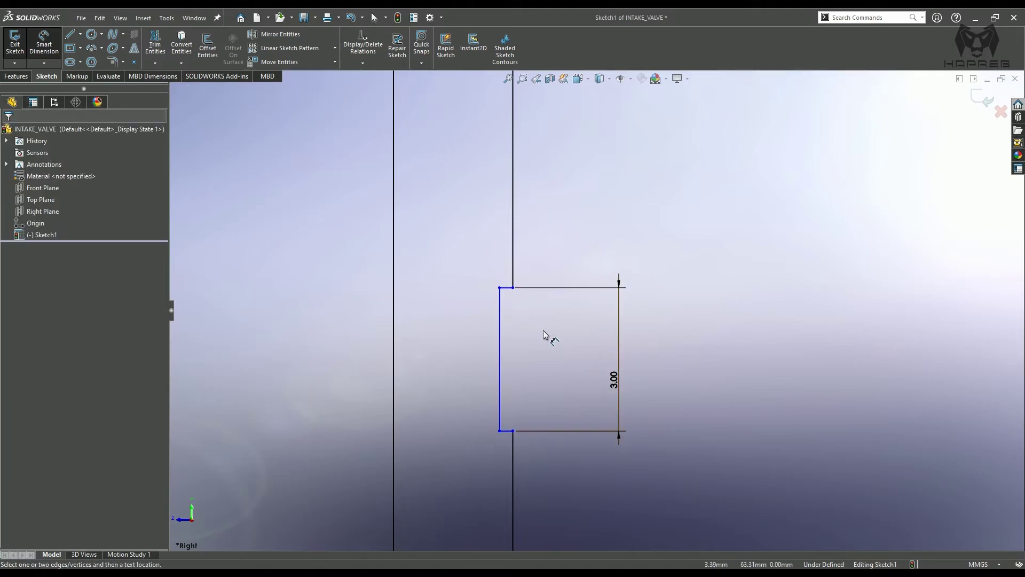
- Dimension the groove's depth from the stem's outer line to the groove's inner line as 1 mm
left_click(501, 326)
left_click(513, 276)
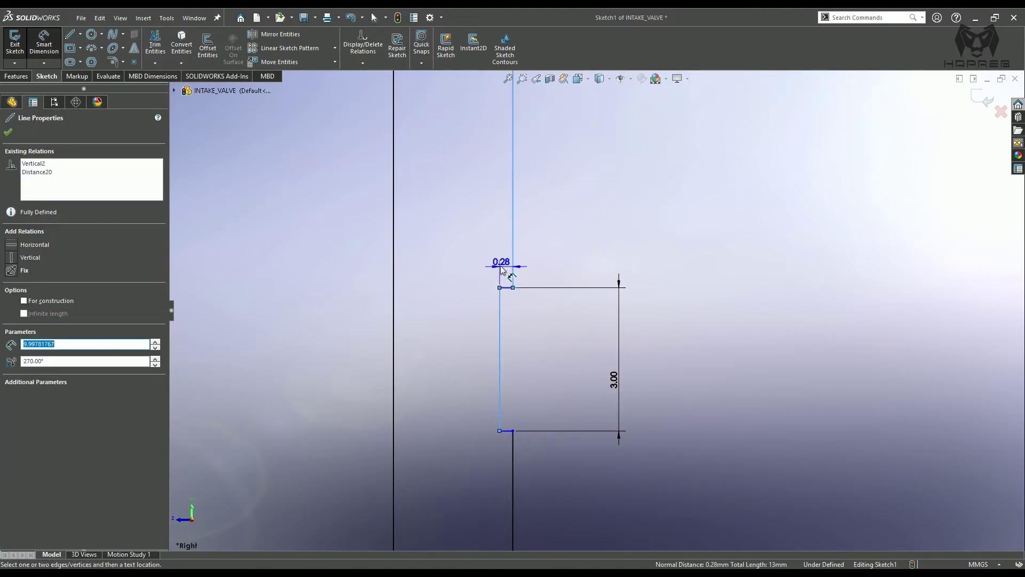
left_click(457, 262)
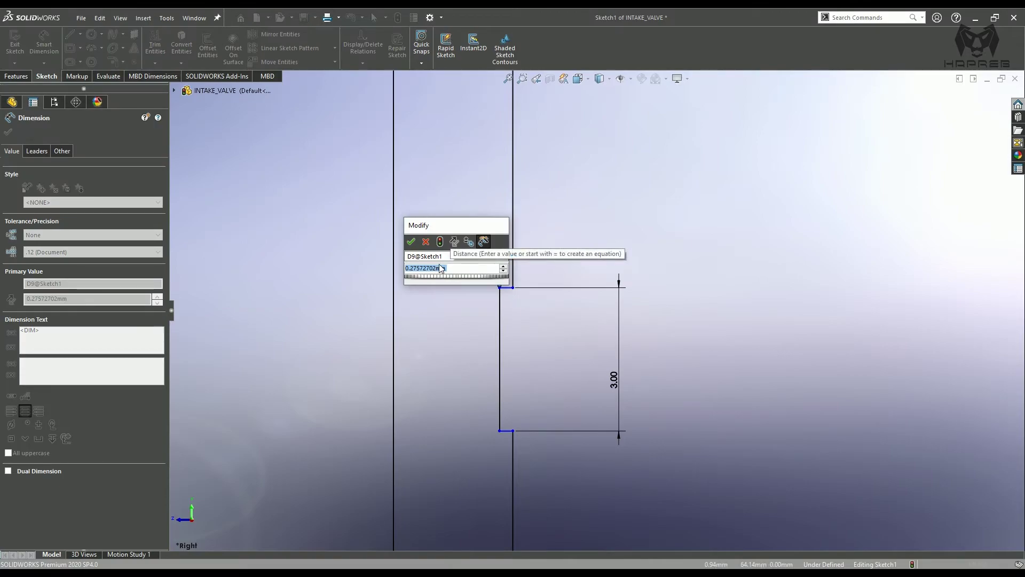
type("=")
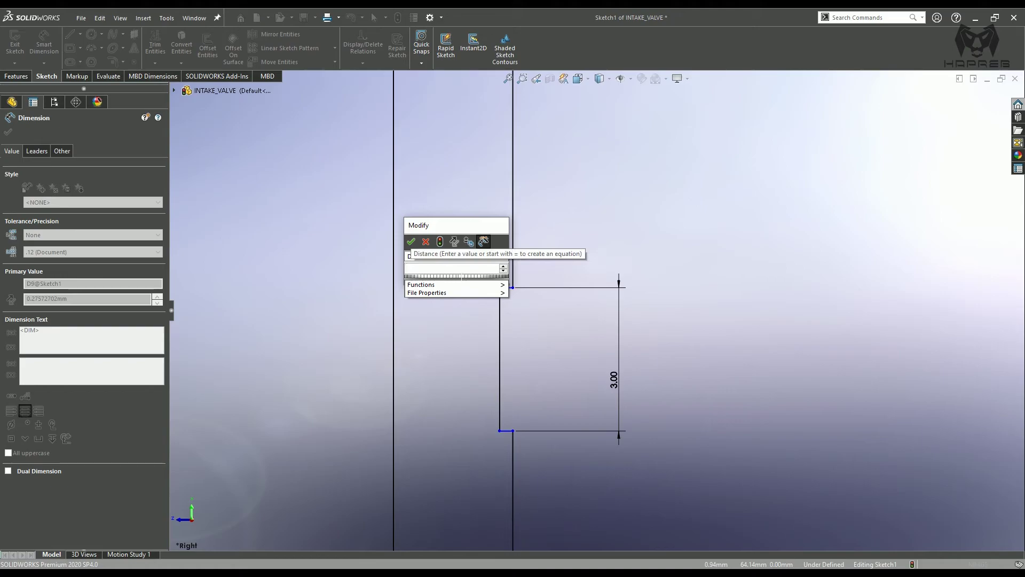
type("1")
key("Return")
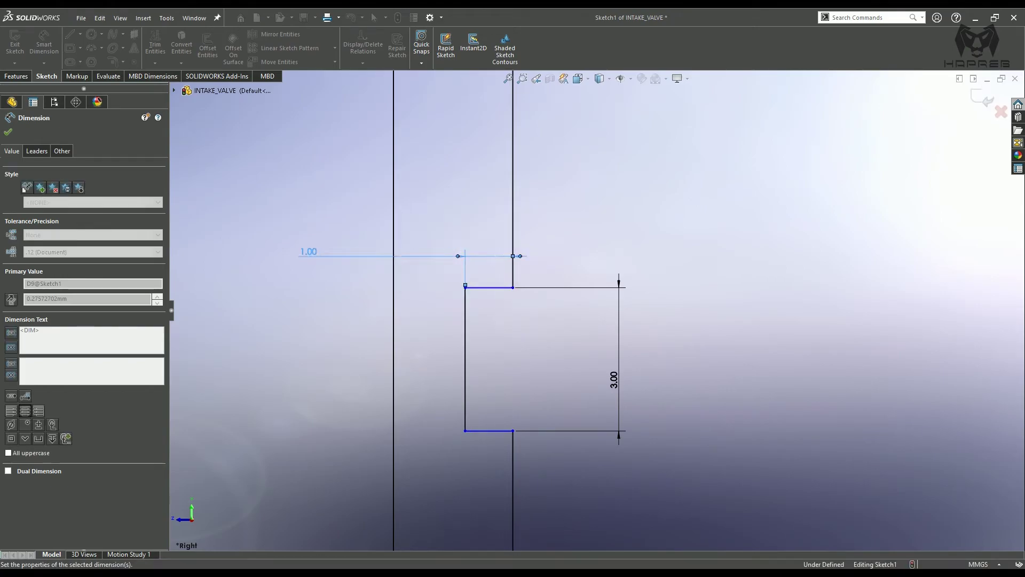
- Dimension the vertical distance from the stem's top edge to the groove's upper edge as 4.6 mm
scroll(607, 244, "up", 3)
scroll(607, 245, "up", 1)
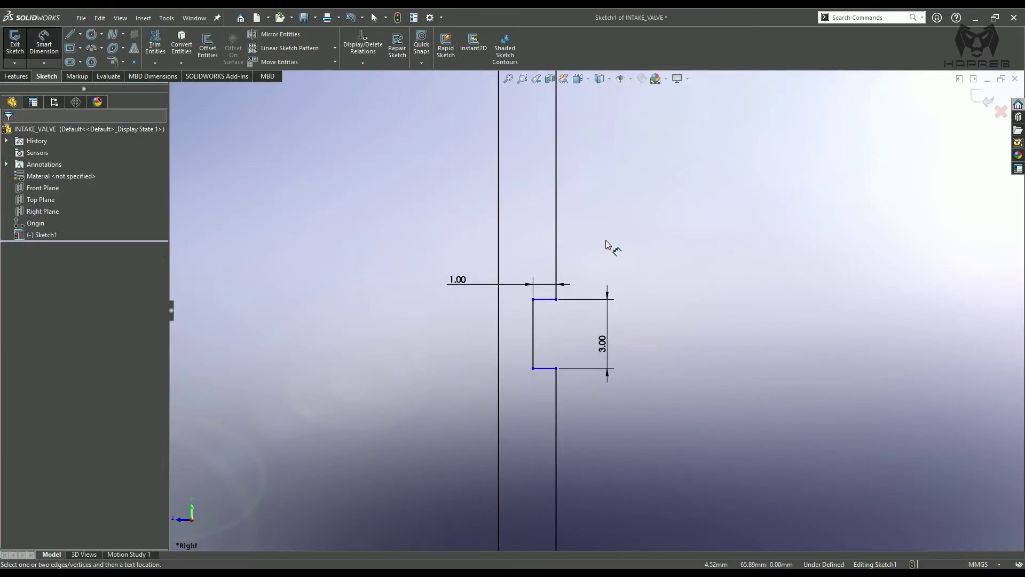
scroll(606, 245, "up", 1)
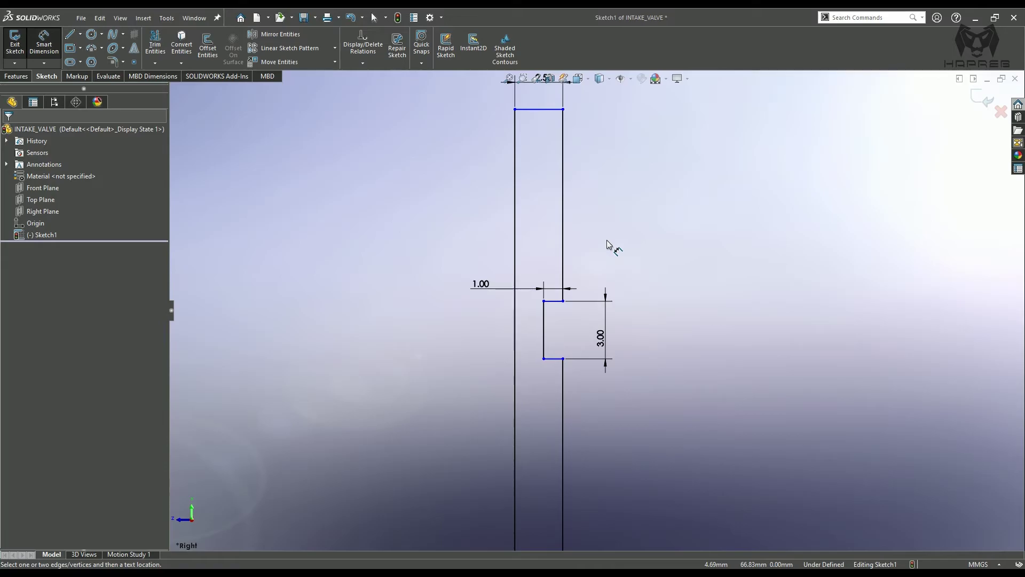
left_click(554, 302)
left_click(546, 109)
left_click(619, 176)
type("4.6")
key("Return")
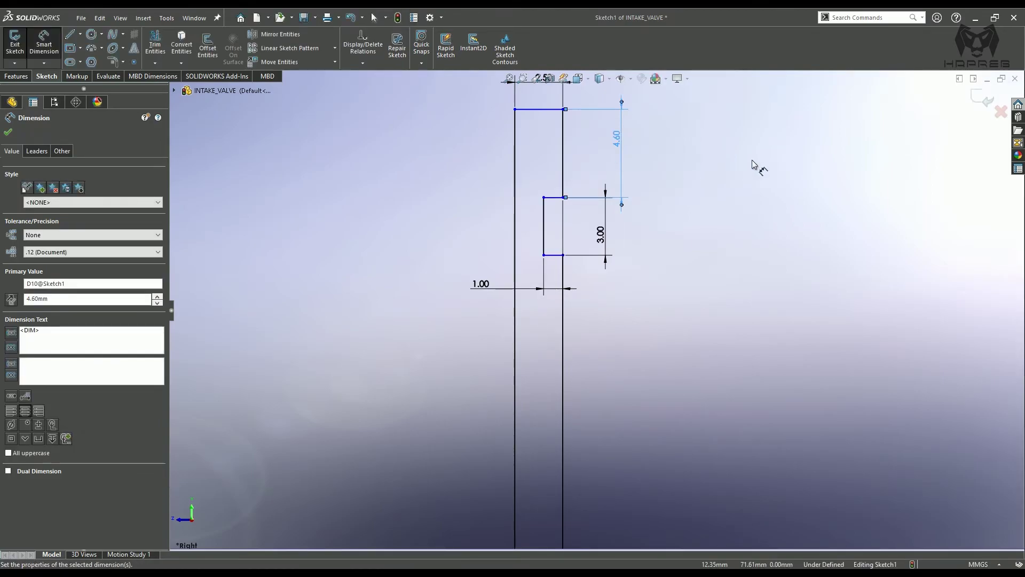
left_click(752, 164)
- Dimension the valve's overall height from the stem's top edge to the origin as 82.79 mm
left_click(542, 109)
scroll(521, 244, "up", 3)
scroll(556, 403, "up", 5)
scroll(588, 443, "down", 4)
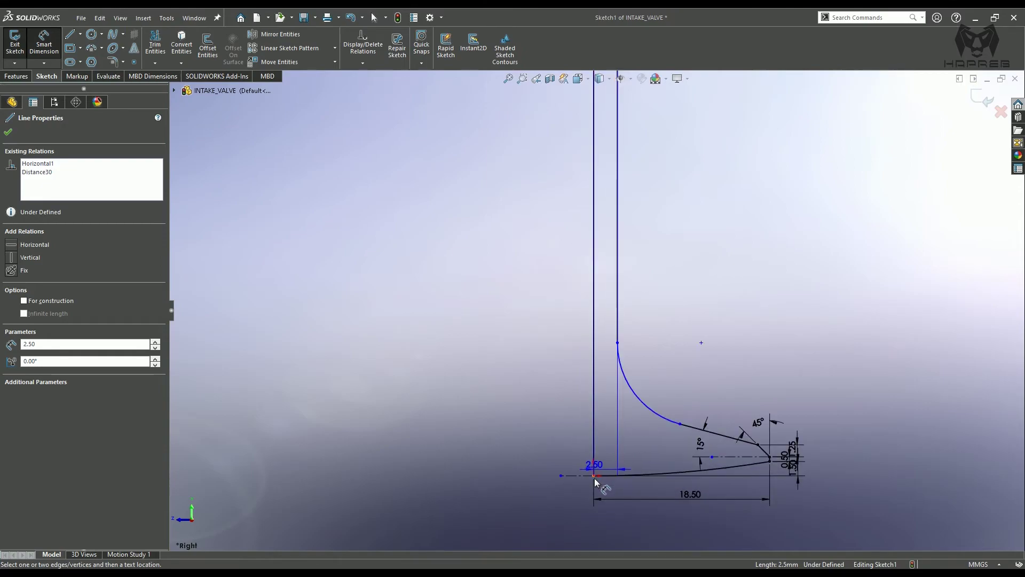
left_click(593, 477)
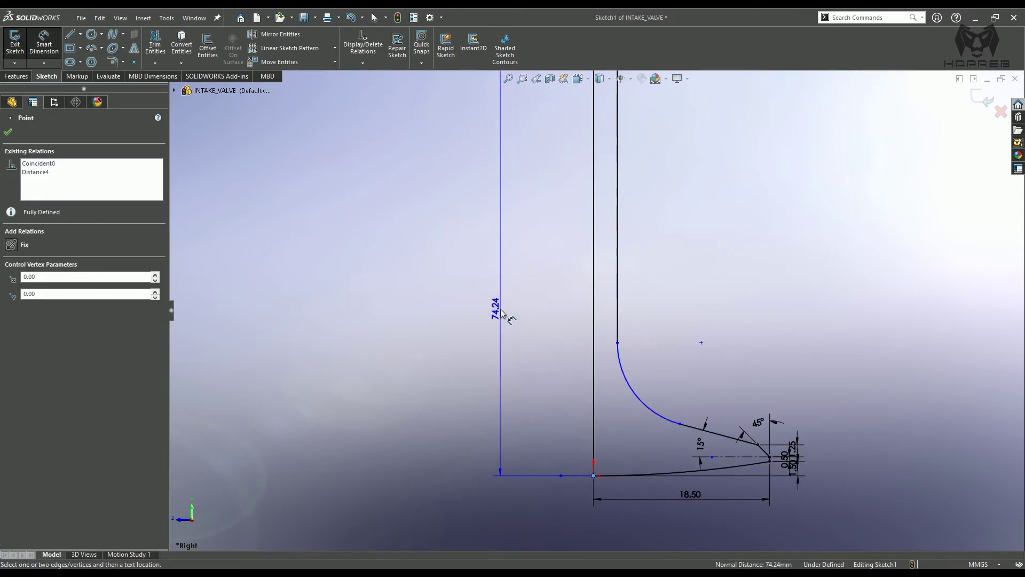
scroll(502, 312, "up", 4)
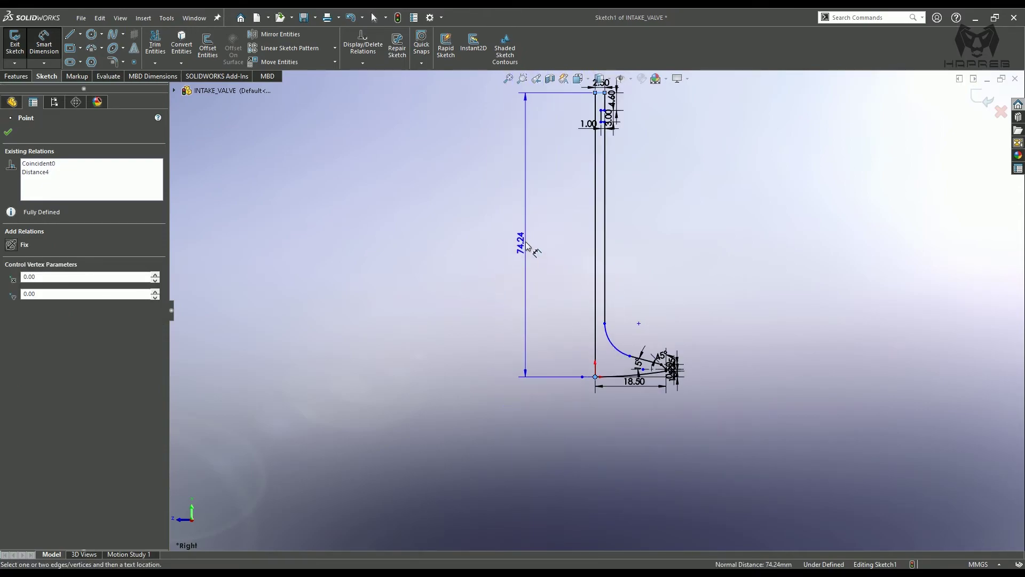
left_click(552, 235)
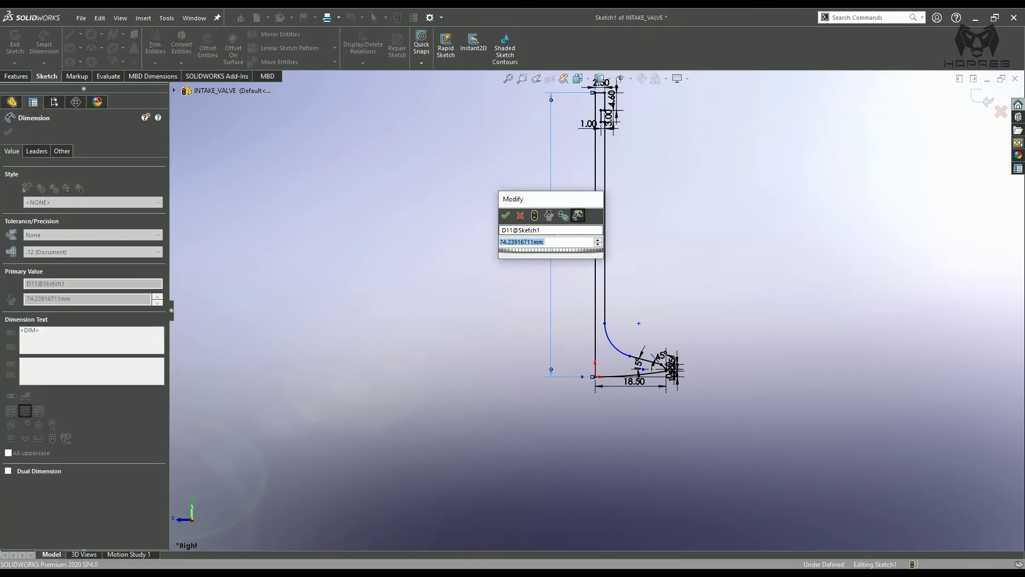
type("82.79")
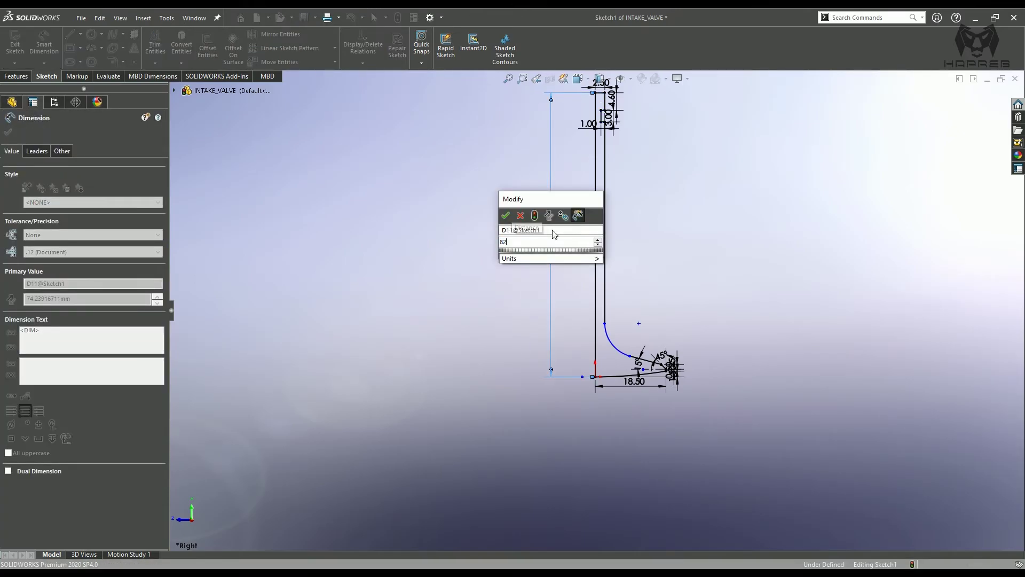
key("Return")
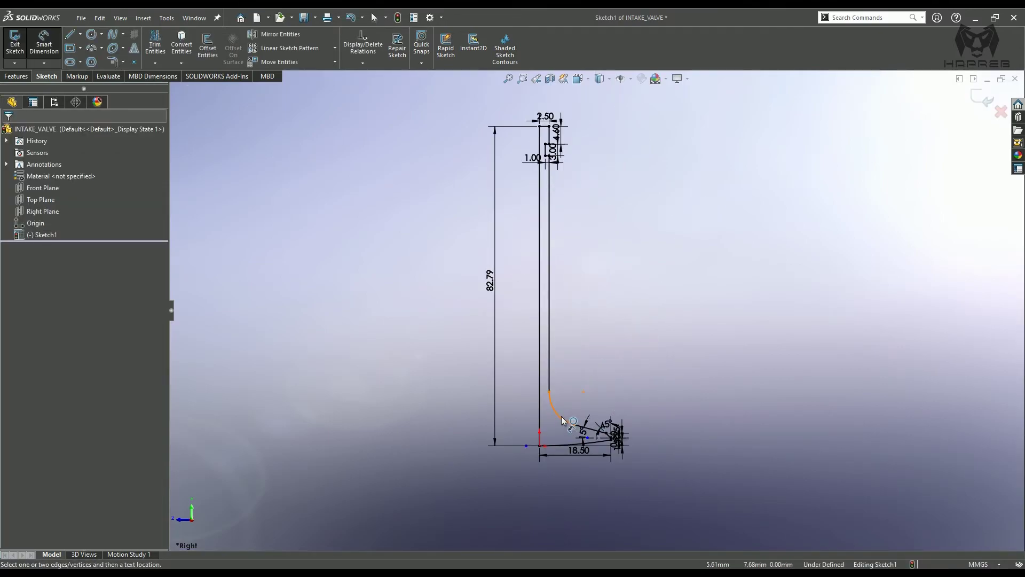
- Dimension the radius of the arc joining the stem to the valve head as 10 mm
left_click(562, 420)
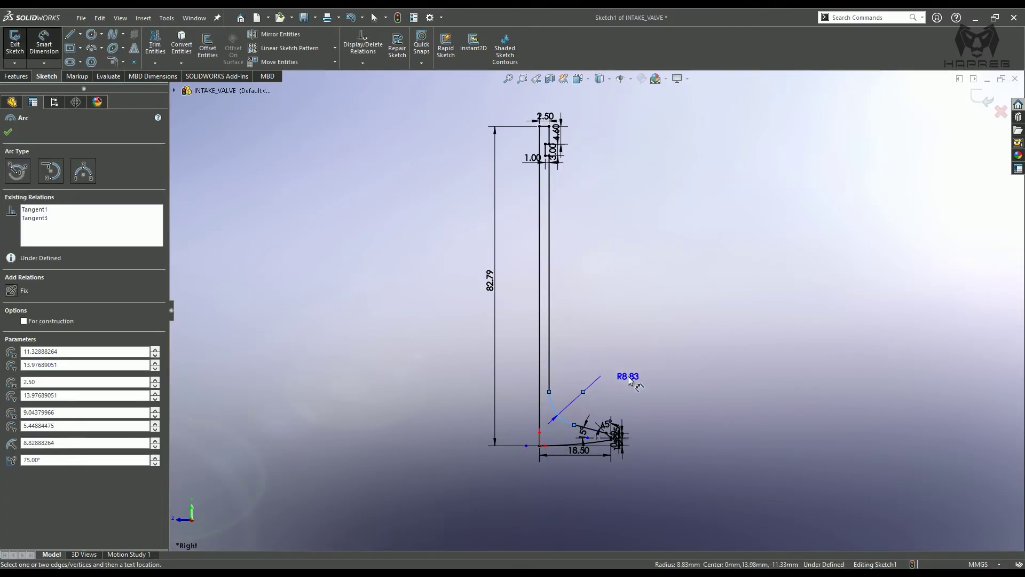
left_click(629, 380)
type("10")
key("Return")
scroll(595, 399, "down", 2)
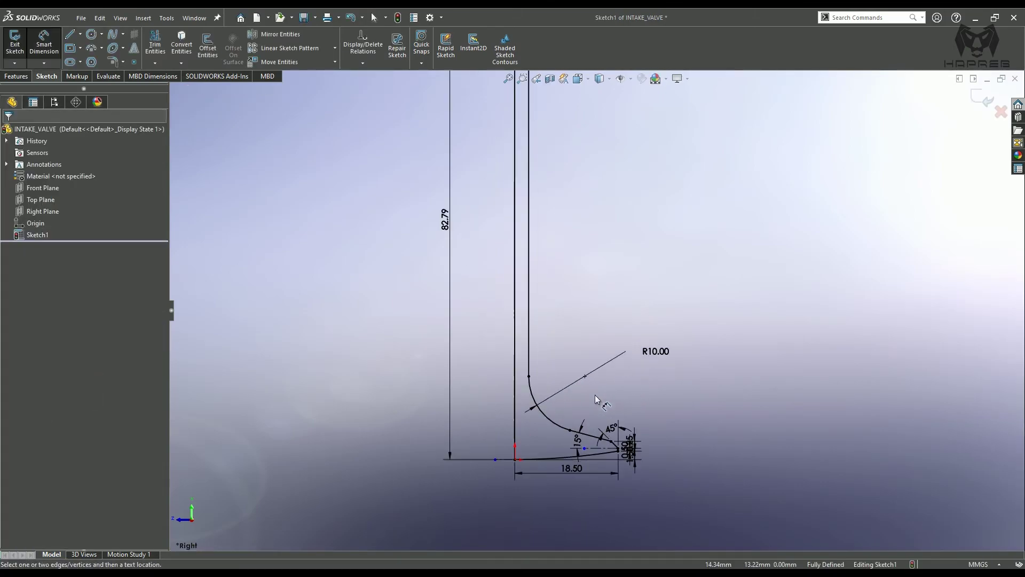
scroll(595, 395, "down", 1)
scroll(614, 378, "up", 5)
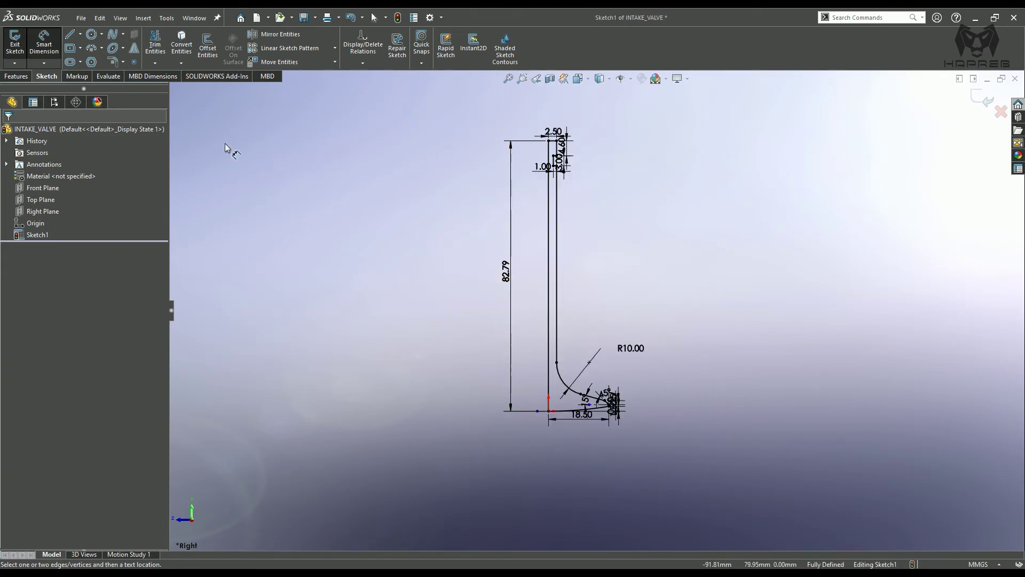
- Revolve the half profile 360 degrees about the stem's long vertical centre line into a solid valve body
left_click(42, 54)
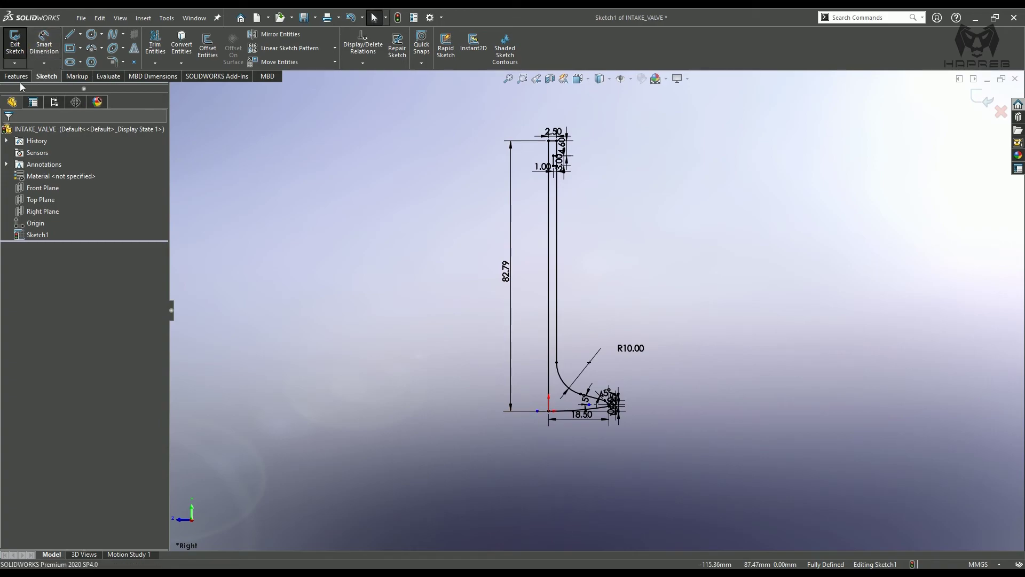
left_click(17, 76)
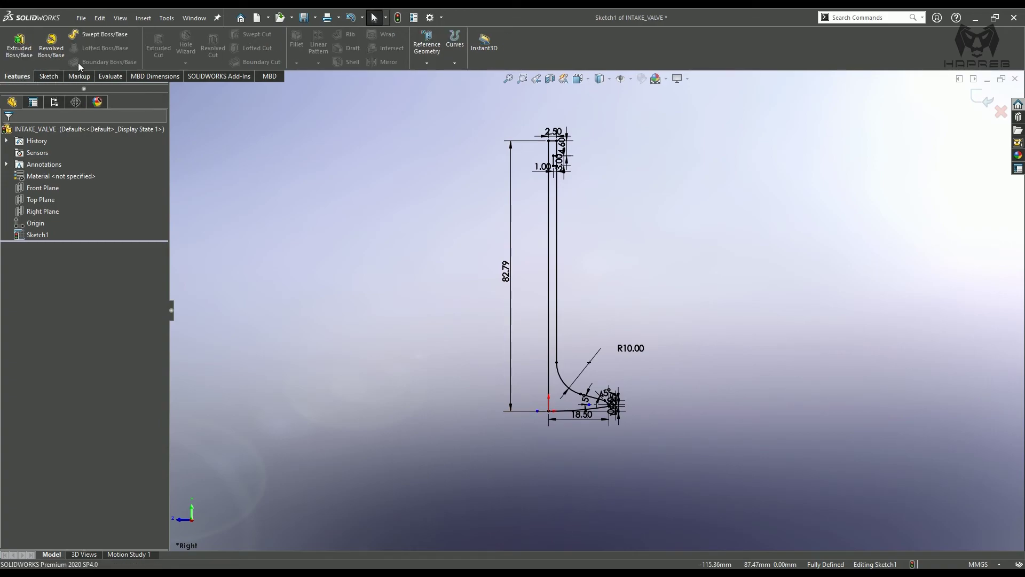
left_click(51, 46)
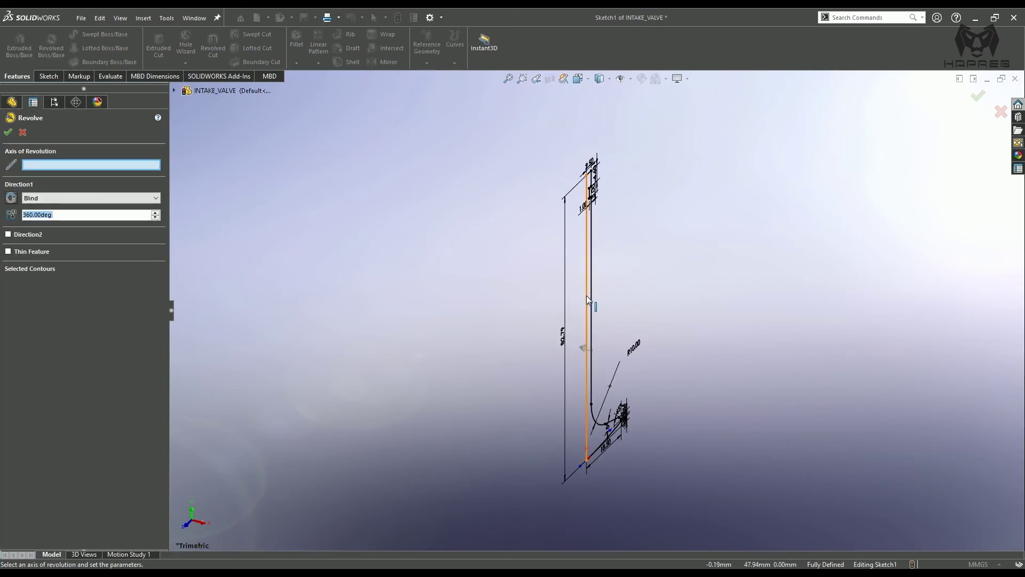
left_click(586, 296)
middle_click_drag(648, 507, 689, 507)
middle_click_drag(572, 436, 555, 524)
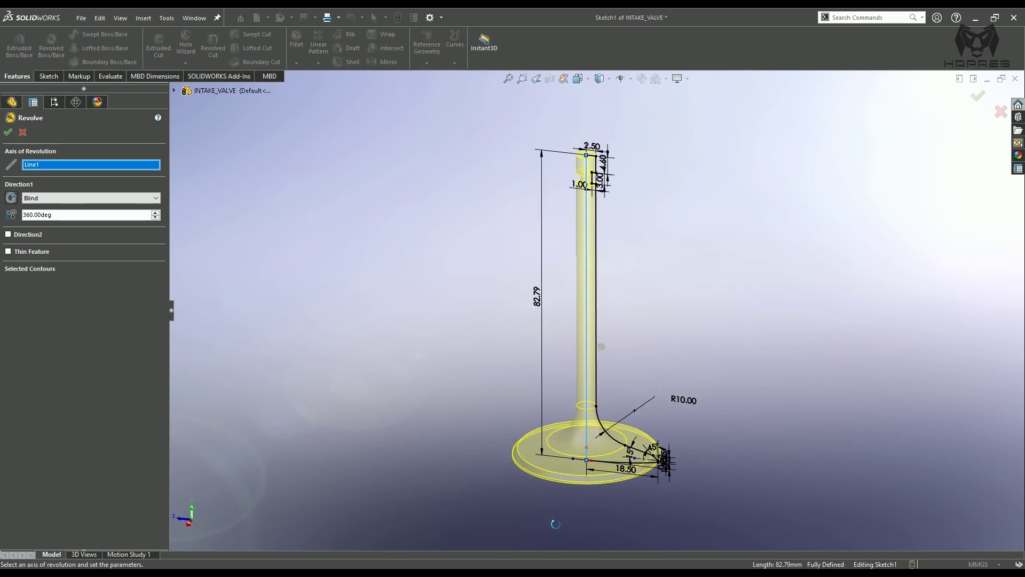
left_click(8, 132)
middle_click_drag(619, 441, 560, 320)
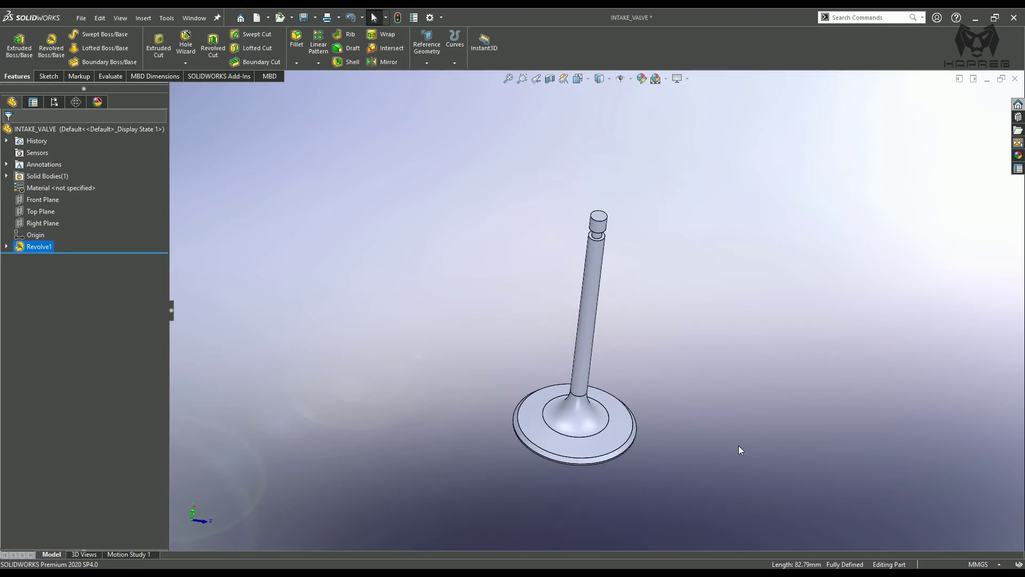